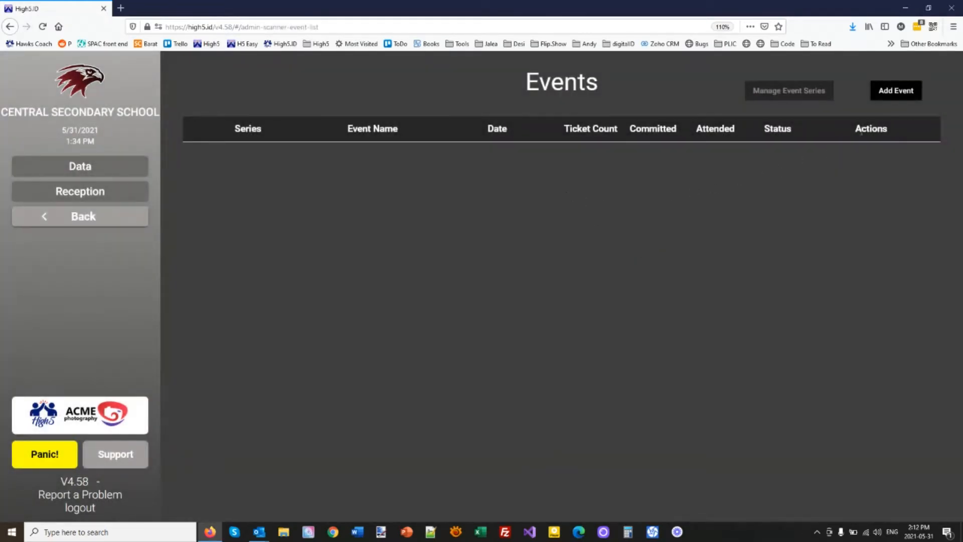
Step: Create a new event named 'Graduation 2021'
left_click(893, 96)
left_click(512, 250)
type("Graduation 2021")
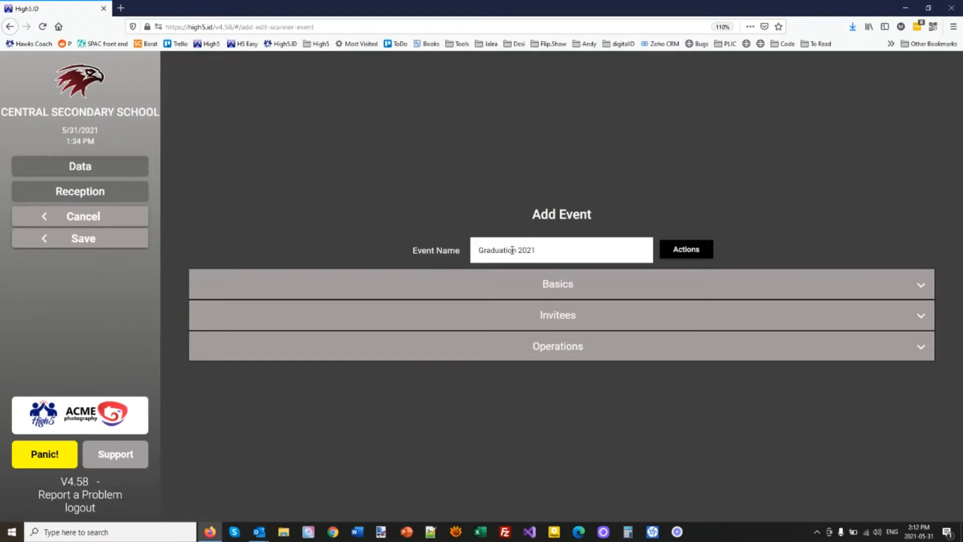
Step: In Basics, set the event to start at 17:00 and end at 20:00
left_click(567, 288)
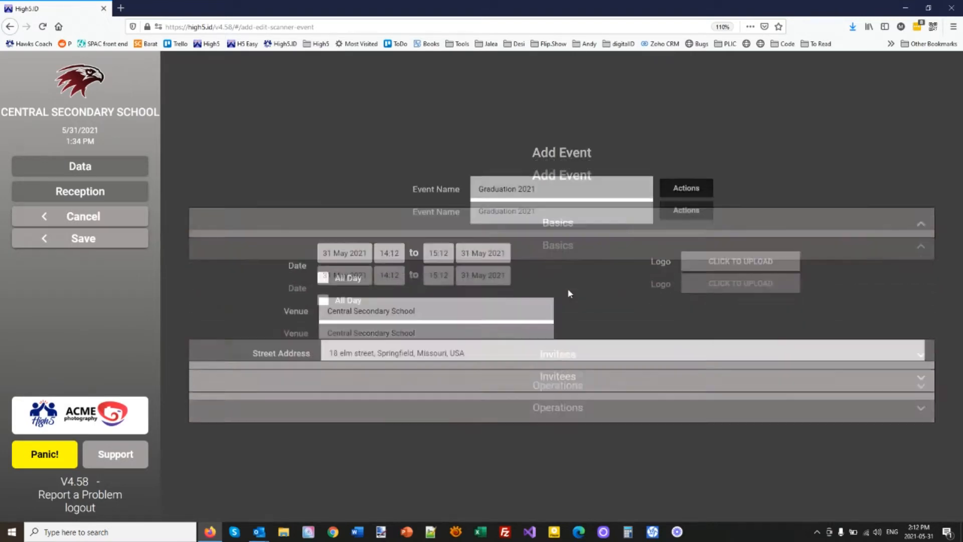
left_click(386, 175)
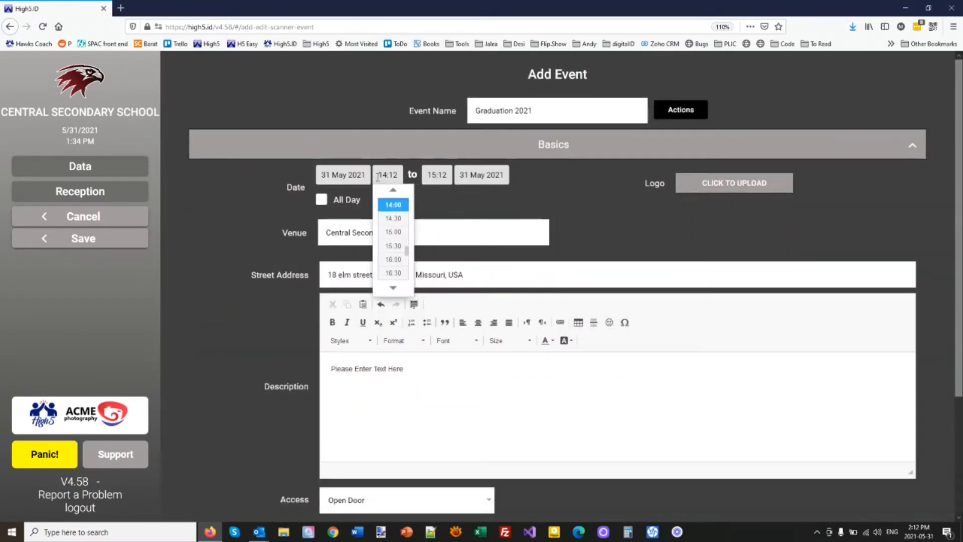
scroll(402, 258, "down", 2)
left_click(394, 264)
left_click(449, 178)
scroll(442, 236, "down", 3)
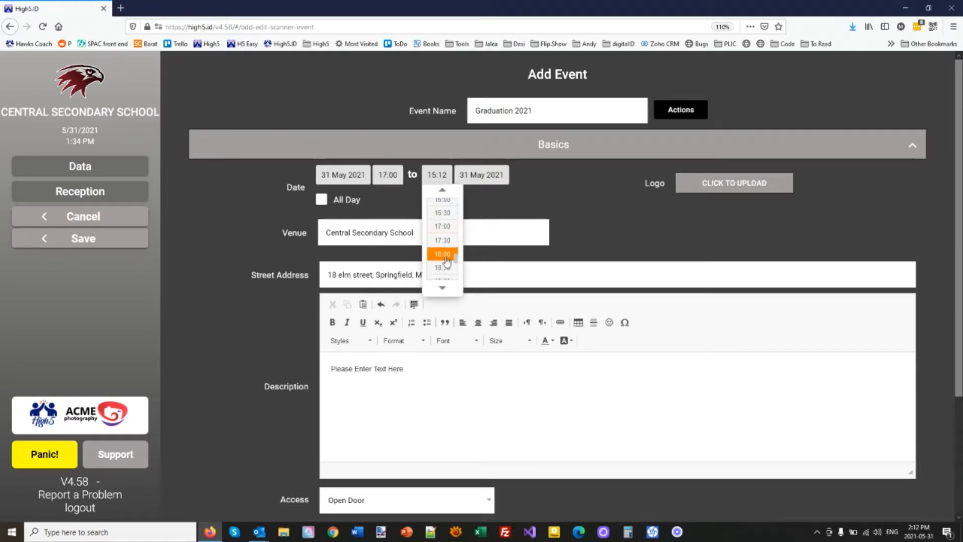
left_click(452, 265)
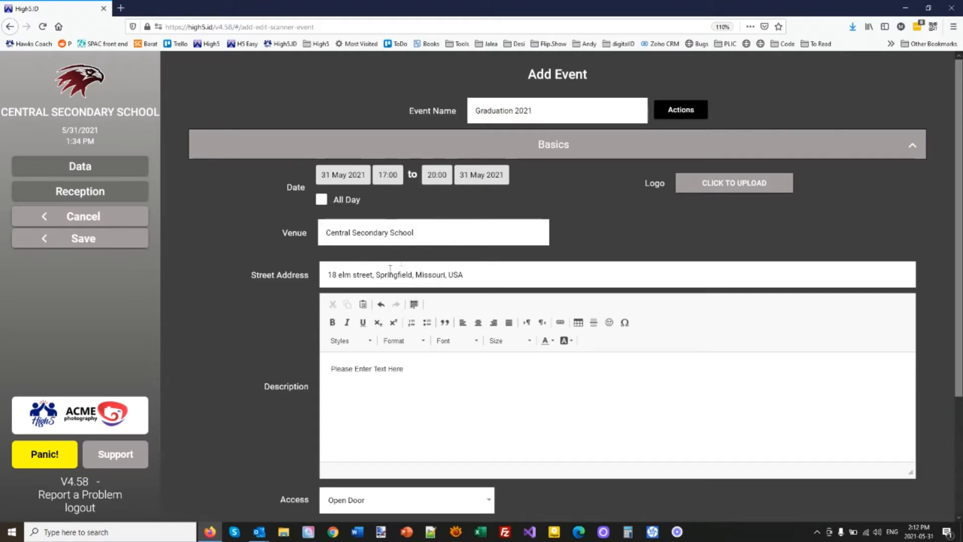
Step: Replace the description with 'Come celebrate', 'GRADUATION 2021', 'with the graduating class!' on three lines
left_click(460, 371)
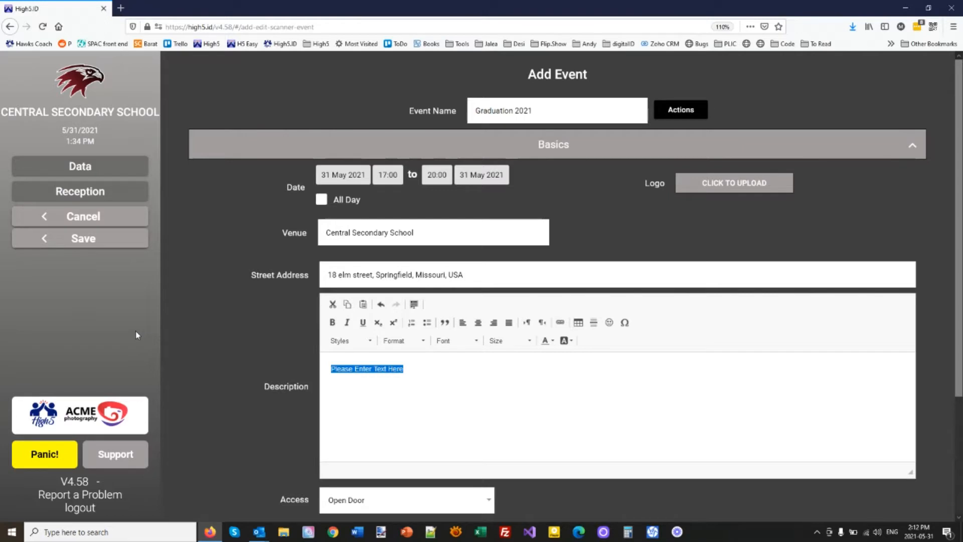
type("Come celebrate")
key("Return")
type("GRADUATION 2021")
key("Return")
type("with the graduating class")
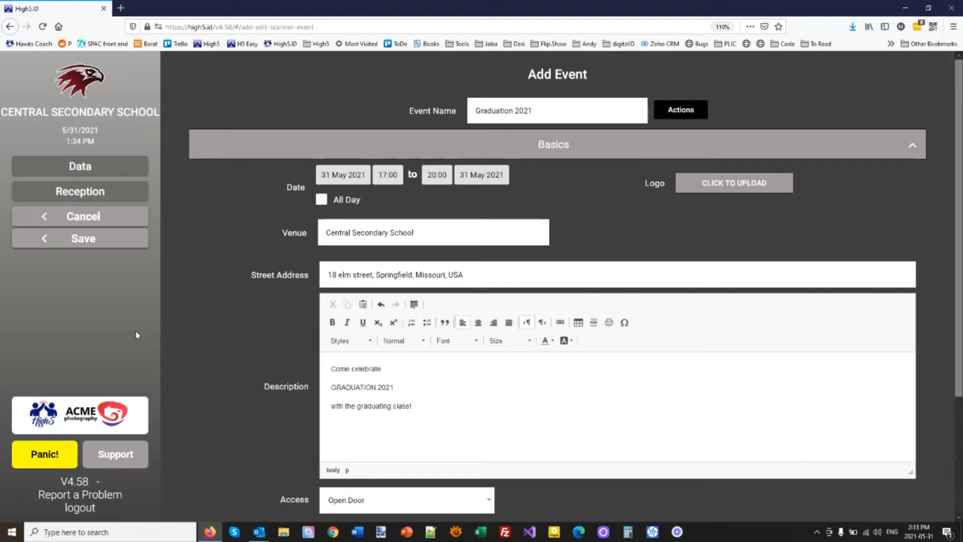
type("!")
Step: Centre the description and make 'GRADUATION 2021' a red Heading 1
key("ctrl+a")
left_click(478, 322)
left_click(583, 385)
left_click_drag(582, 384, 679, 384)
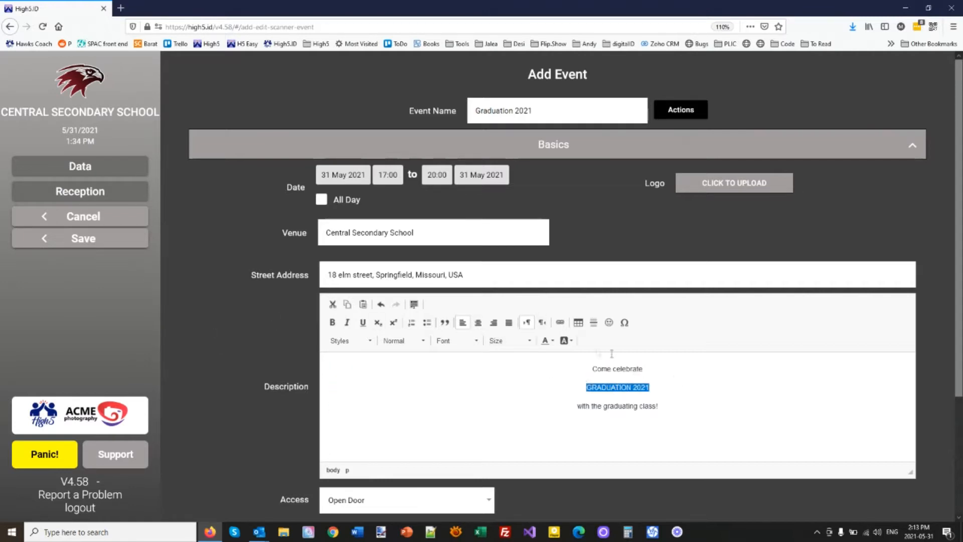
left_click(548, 341)
left_click(563, 416)
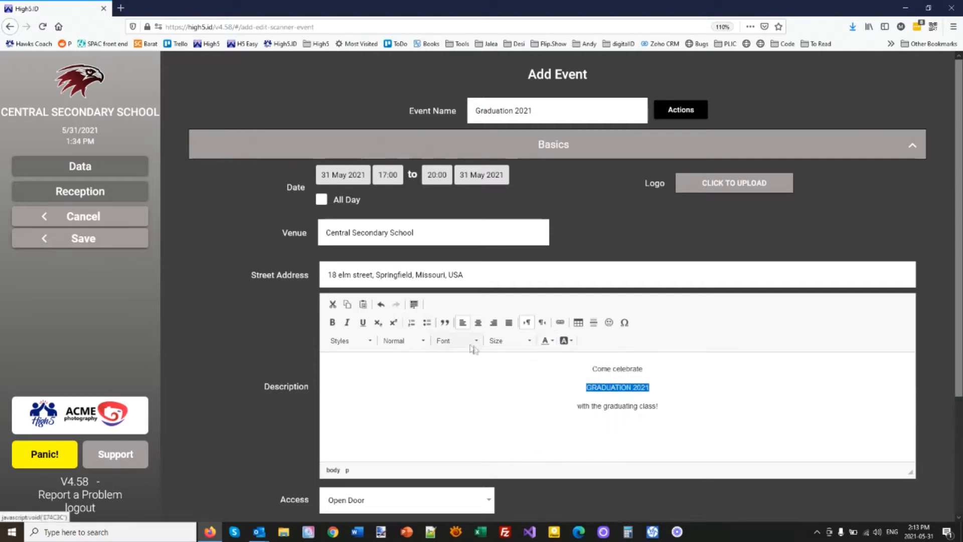
left_click(405, 344)
left_click(406, 387)
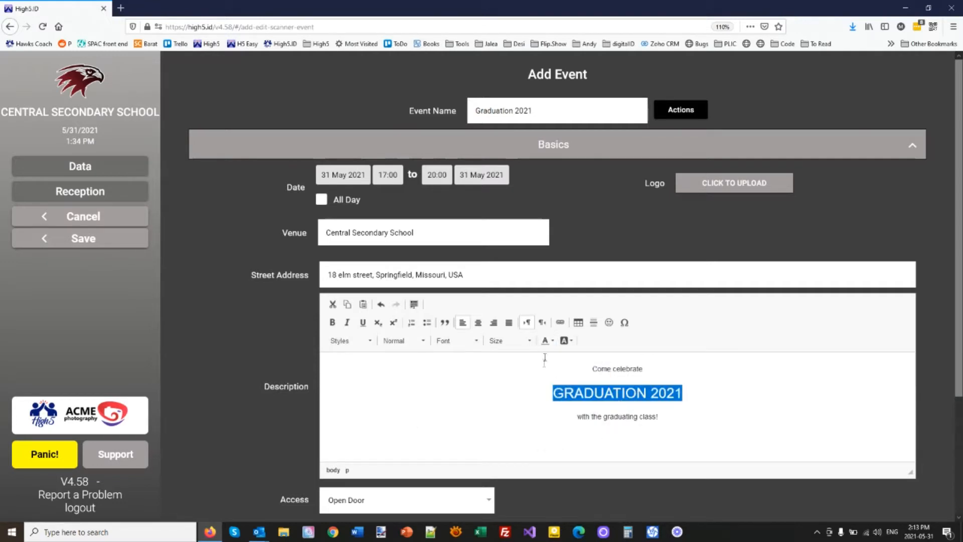
left_click(548, 341)
left_click(560, 412)
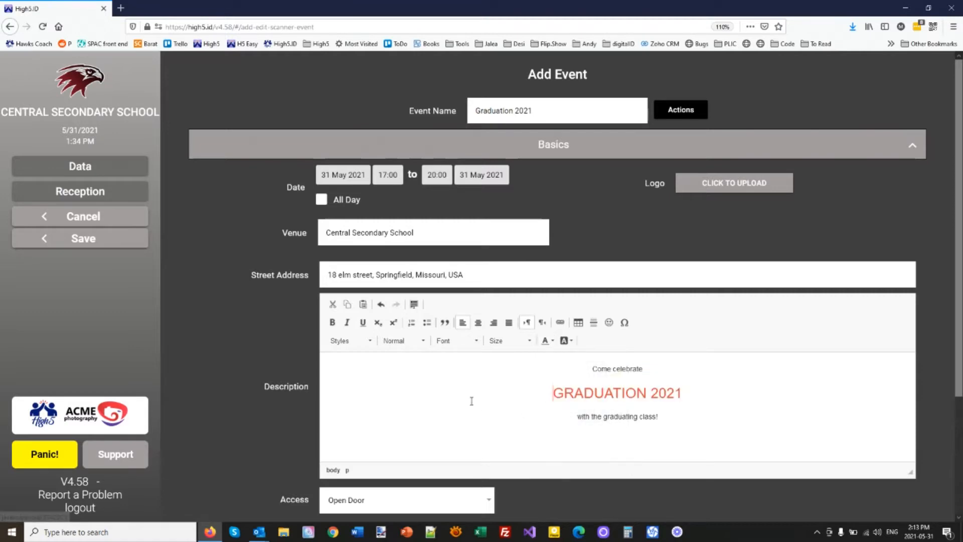
scroll(475, 408, "down", 3)
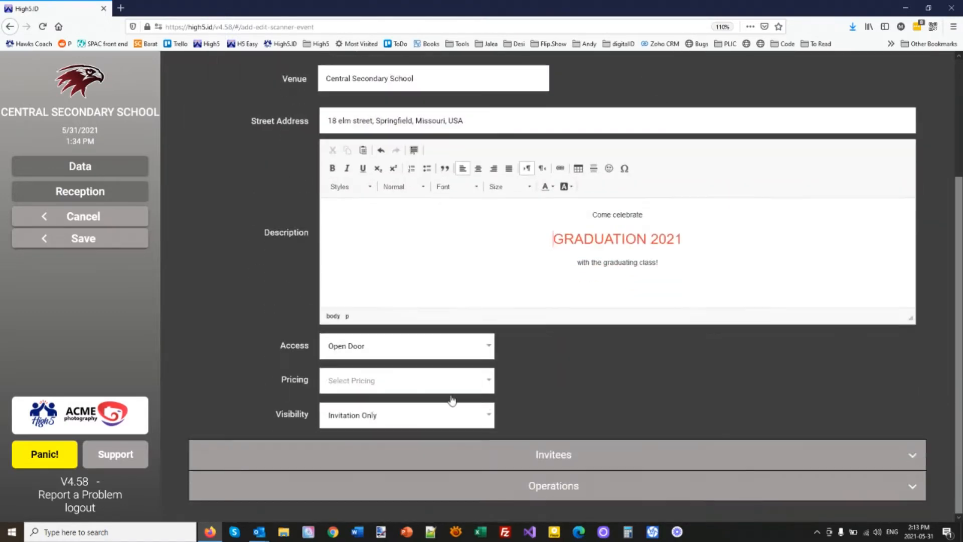
Step: Make access Ticketed with a free 100-ticket General Admission type, keeping visibility Invitation Only
left_click(367, 346)
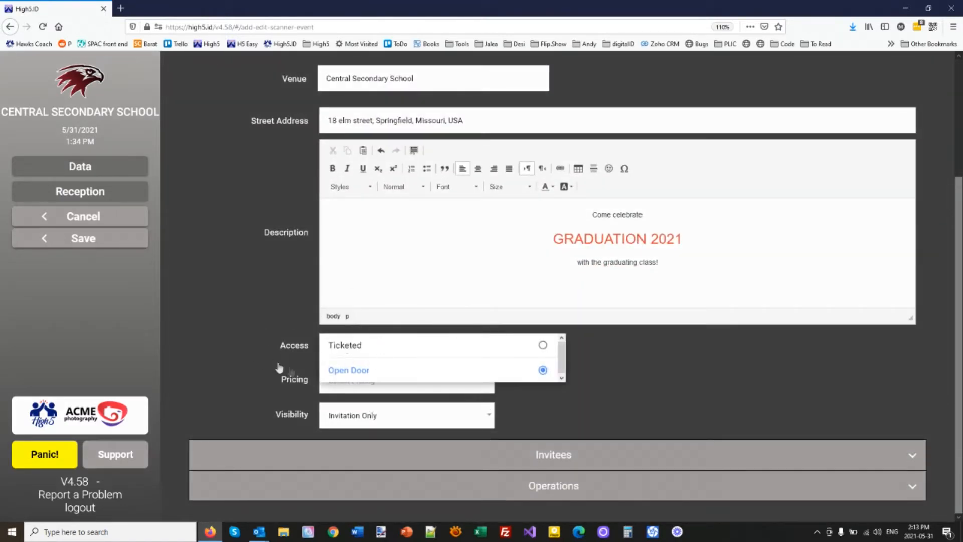
left_click(353, 345)
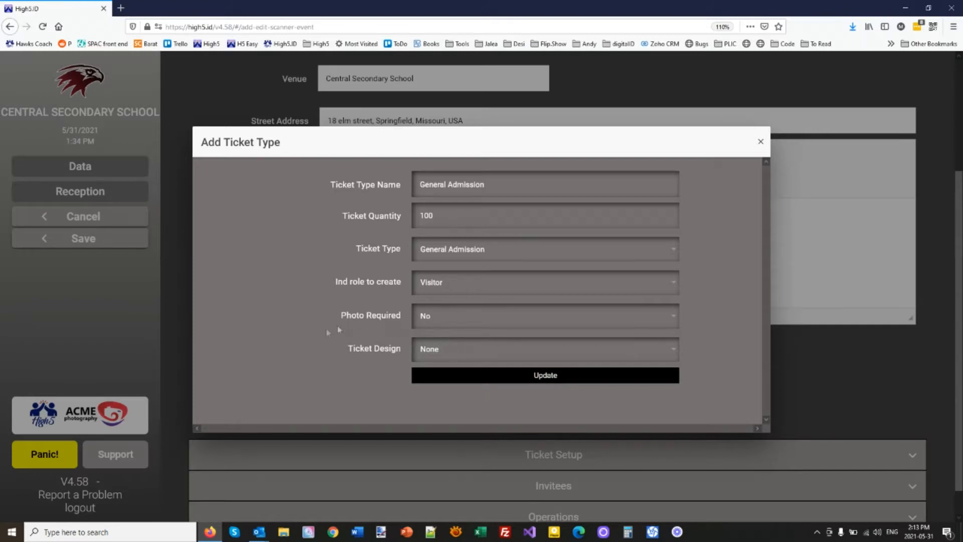
left_click(544, 380)
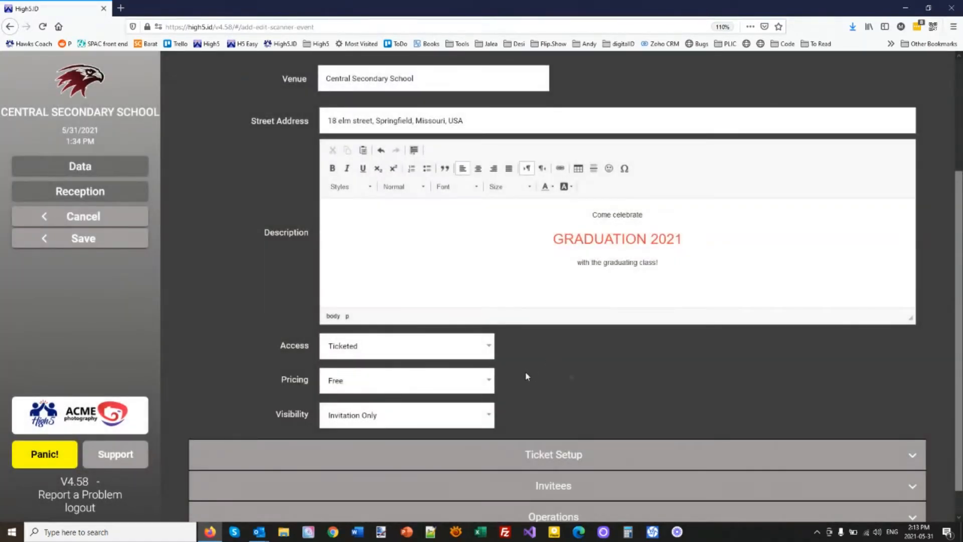
middle_click(594, 367)
left_click(561, 406)
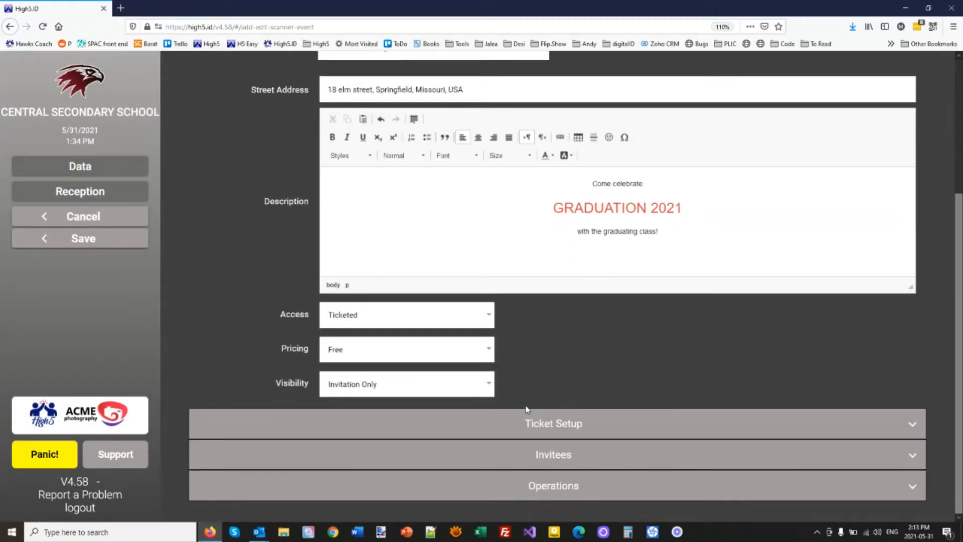
left_click(366, 390)
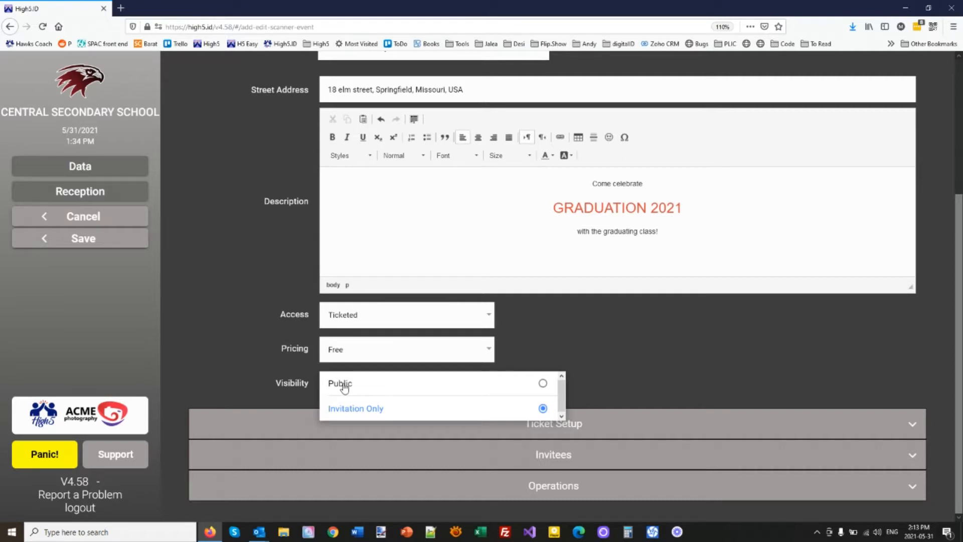
left_click(386, 414)
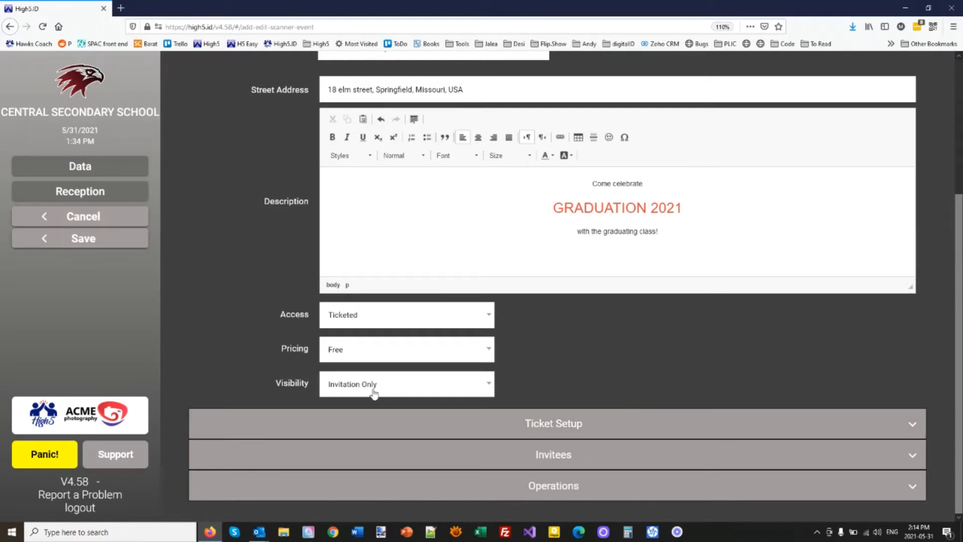
Step: Keep the Ticket Setup gate policy at Re-Entry OK and expand the Invitees section
left_click(507, 423)
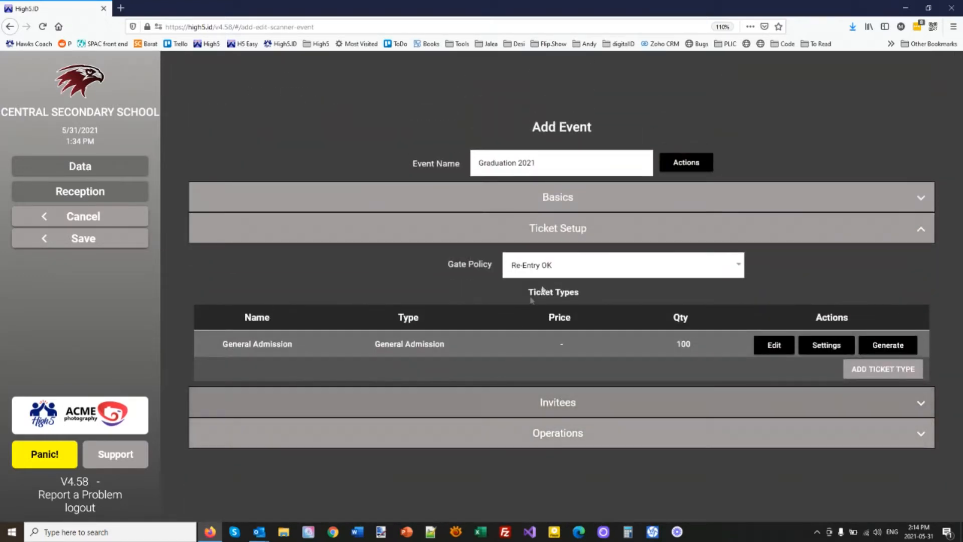
left_click(547, 266)
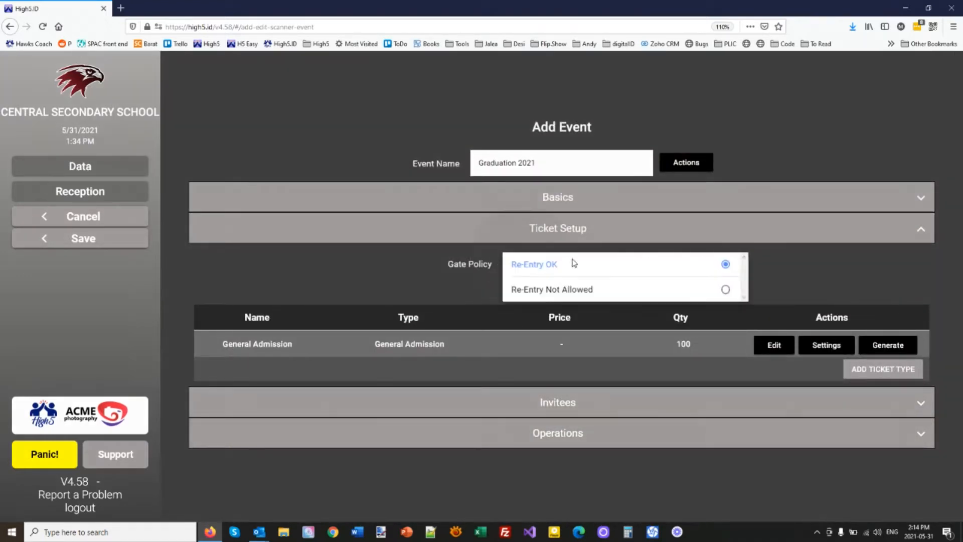
left_click(418, 265)
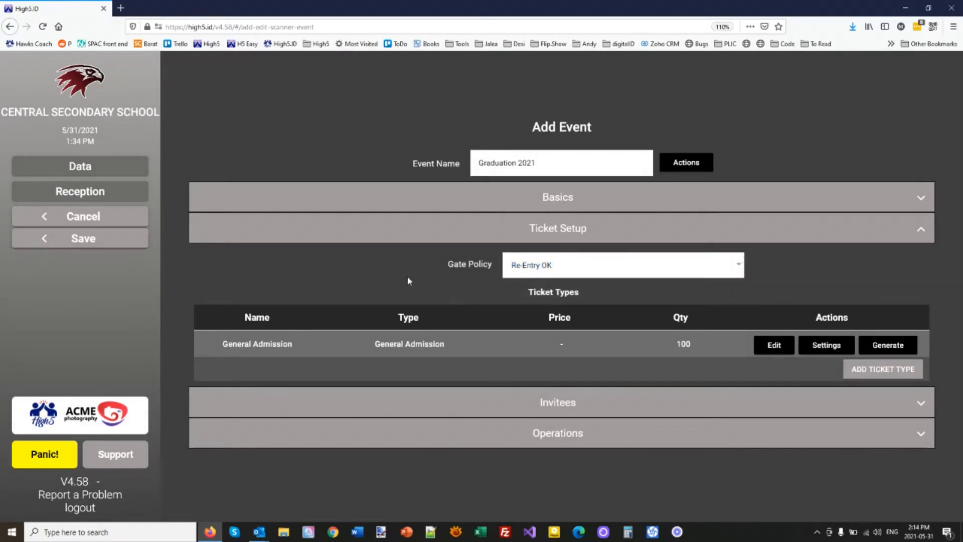
left_click(559, 410)
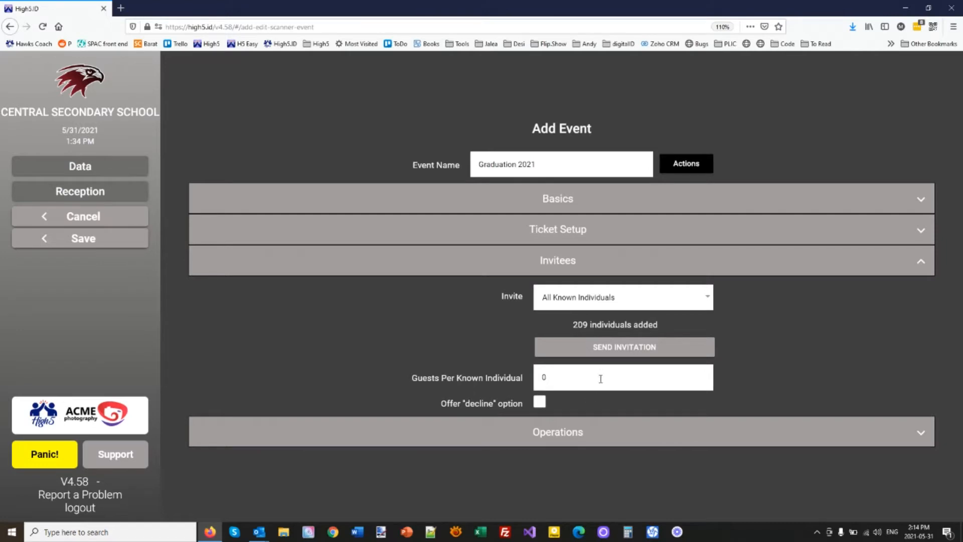
Step: Invite Specific Individuals, filtering the picker to Grade 12 and selecting all 15 students
left_click(556, 299)
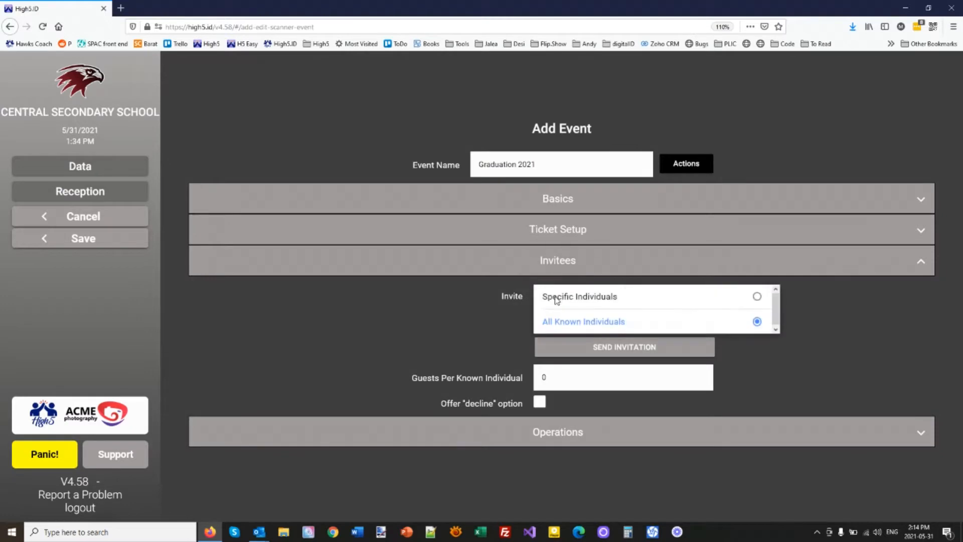
left_click(558, 296)
left_click(605, 335)
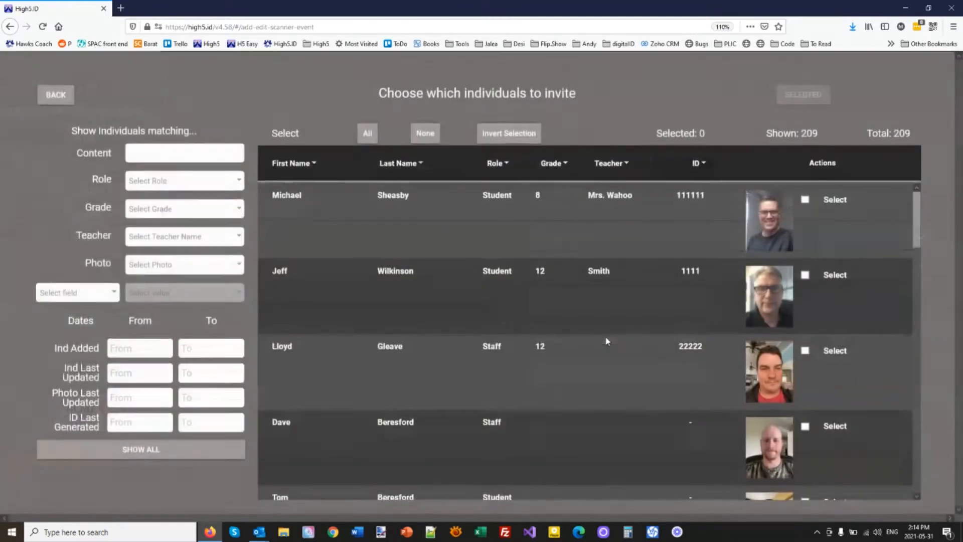
left_click(180, 209)
left_click(424, 254)
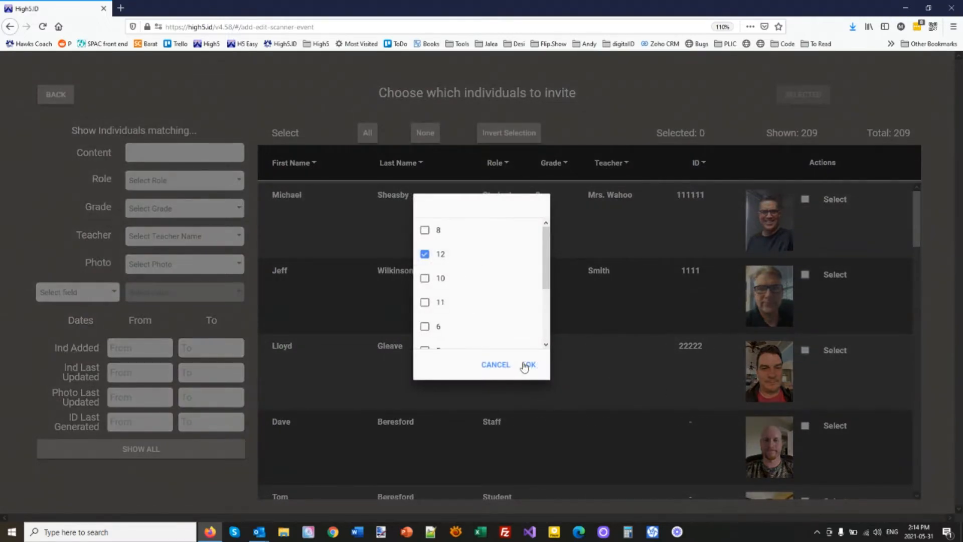
left_click(530, 365)
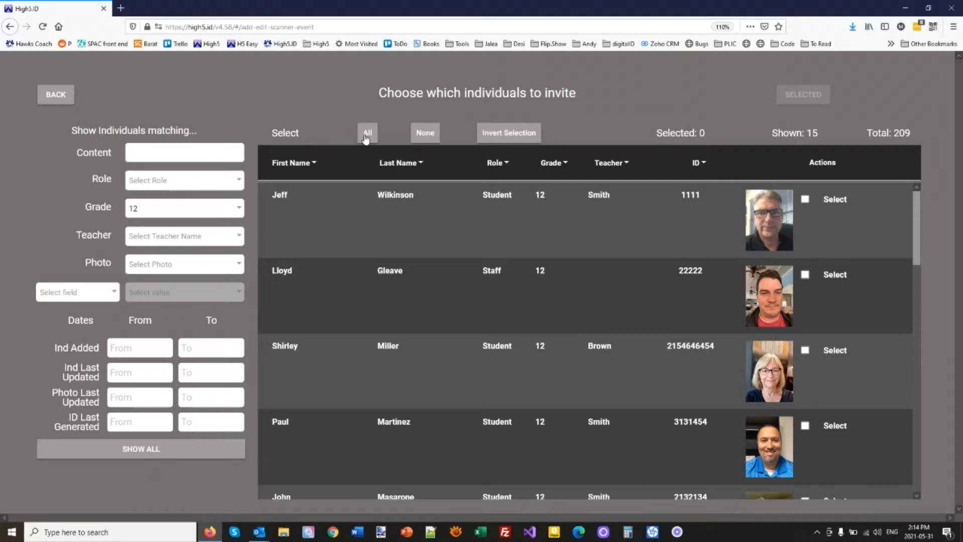
left_click(366, 135)
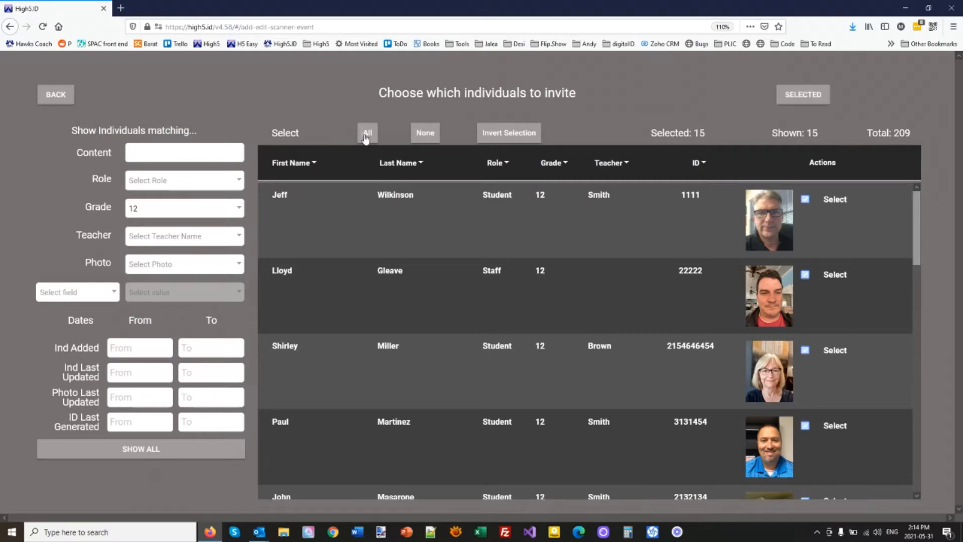
left_click(817, 94)
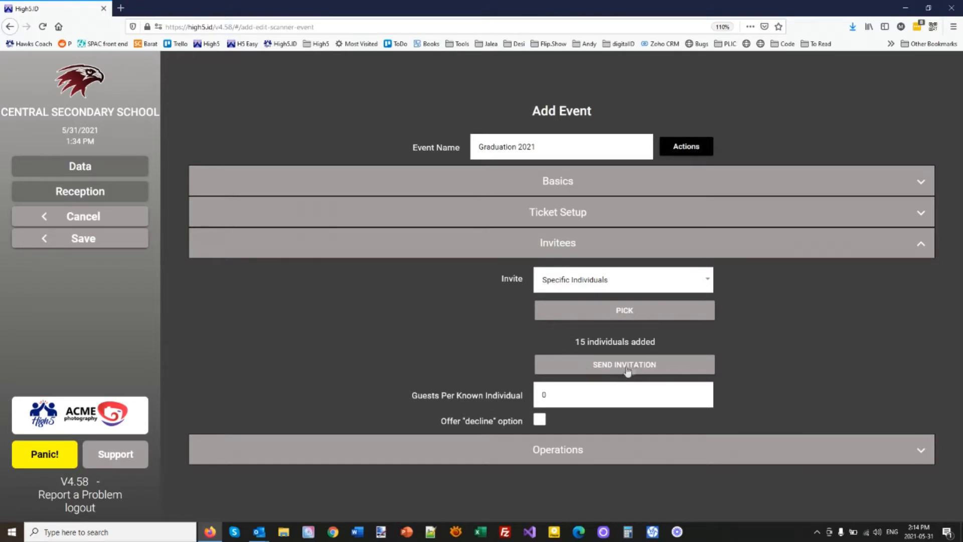
Step: Set Guests Per Known Individual to 2 and tick the Offer 'decline' option
double_click(543, 395)
left_click(541, 422)
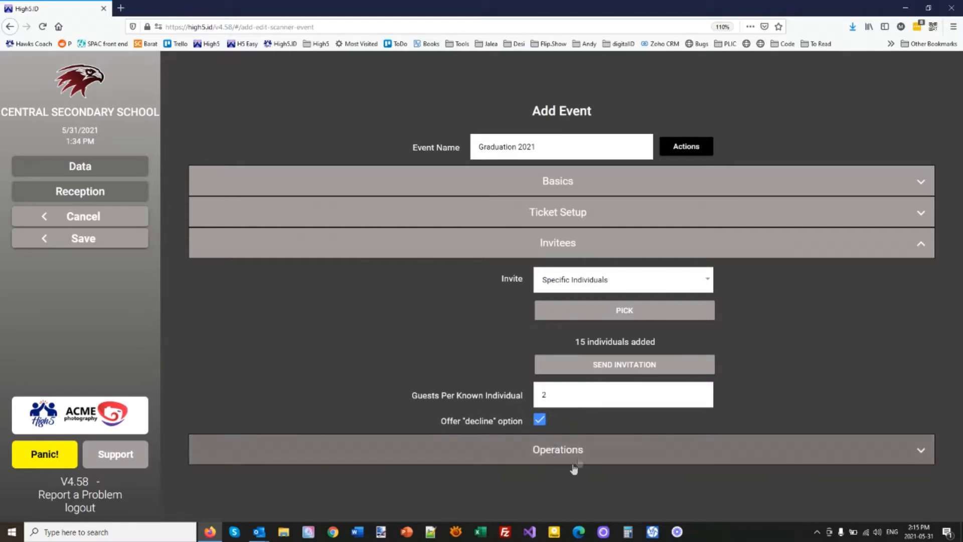
Step: In Operations, add a scan location named 'Main Entrance'
left_click(567, 450)
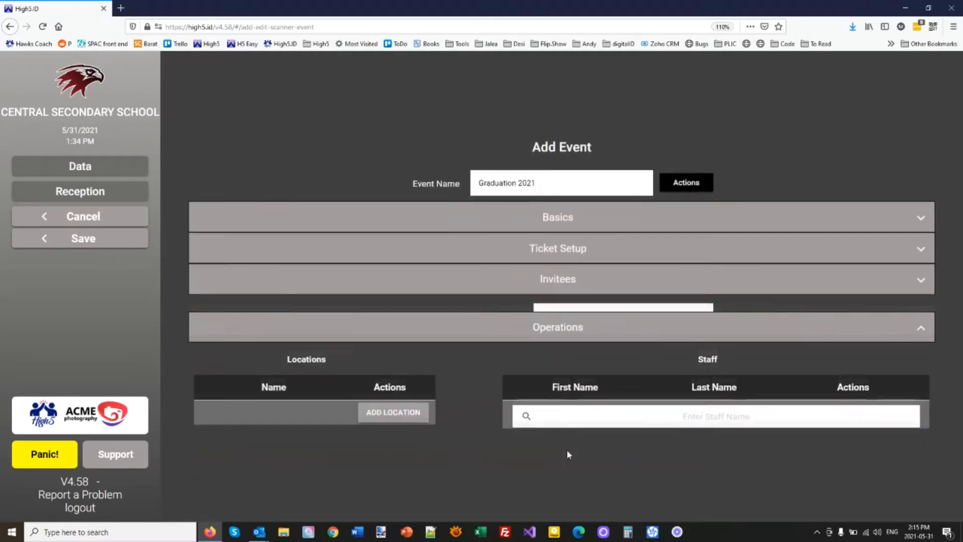
left_click(387, 397)
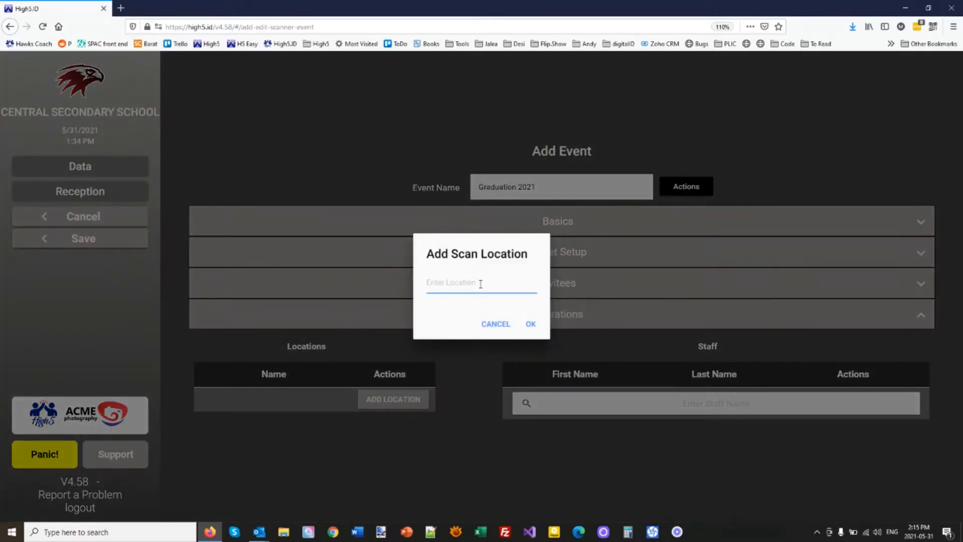
type("Main Entrance")
left_click(530, 324)
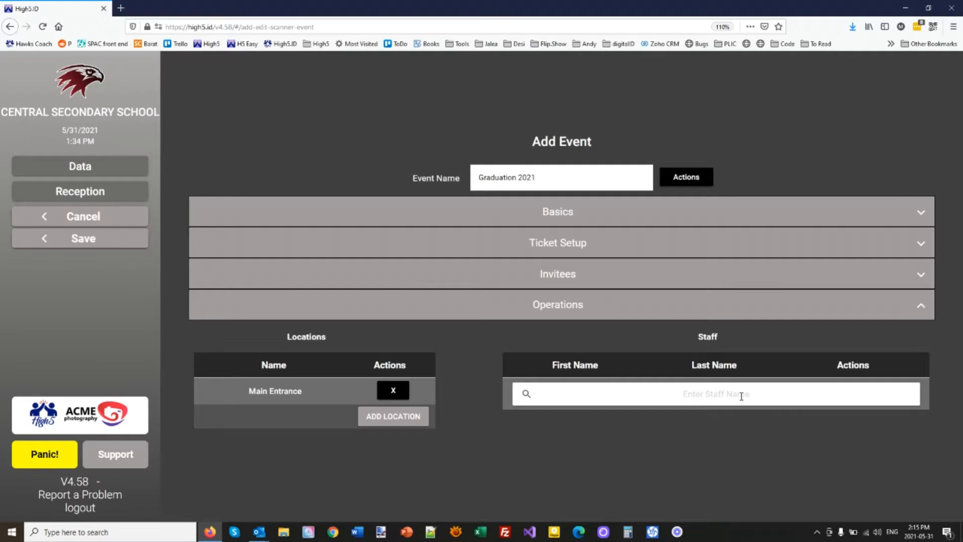
Step: Search for the staff member, add them as the scanner, and save the event
type("sheas")
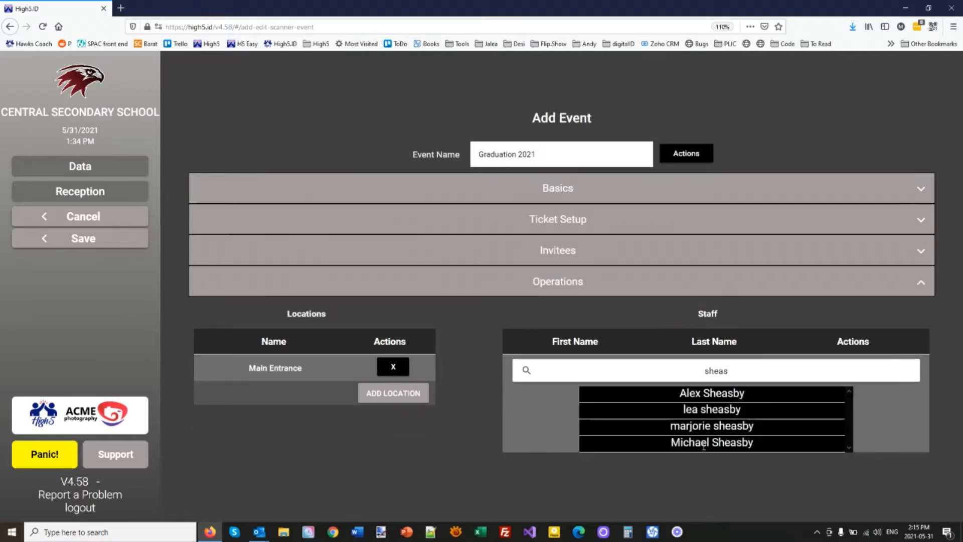
left_click(712, 449)
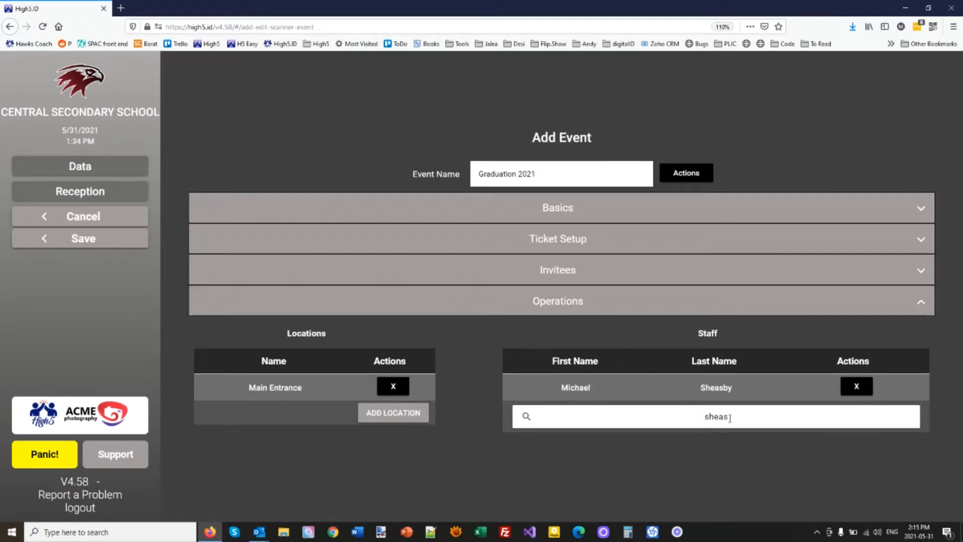
left_click(66, 239)
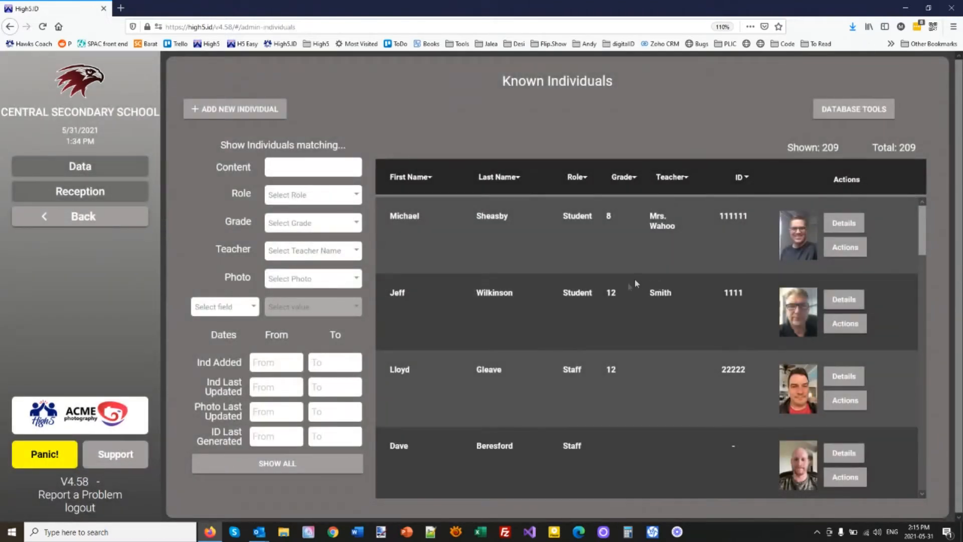
Step: Open the student's Personal Home Page, log in with their password, and view Events
left_click(851, 329)
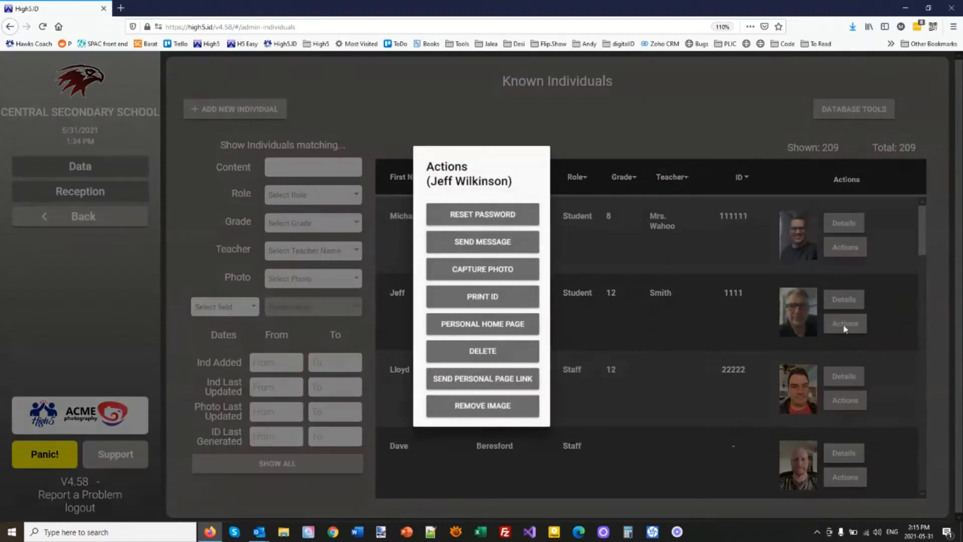
left_click(468, 329)
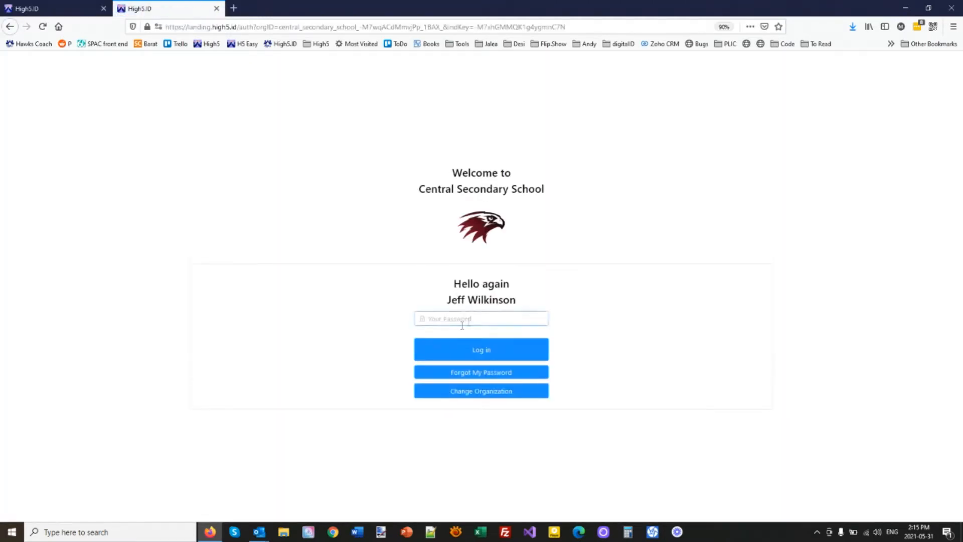
type("••••••••")
key("Return")
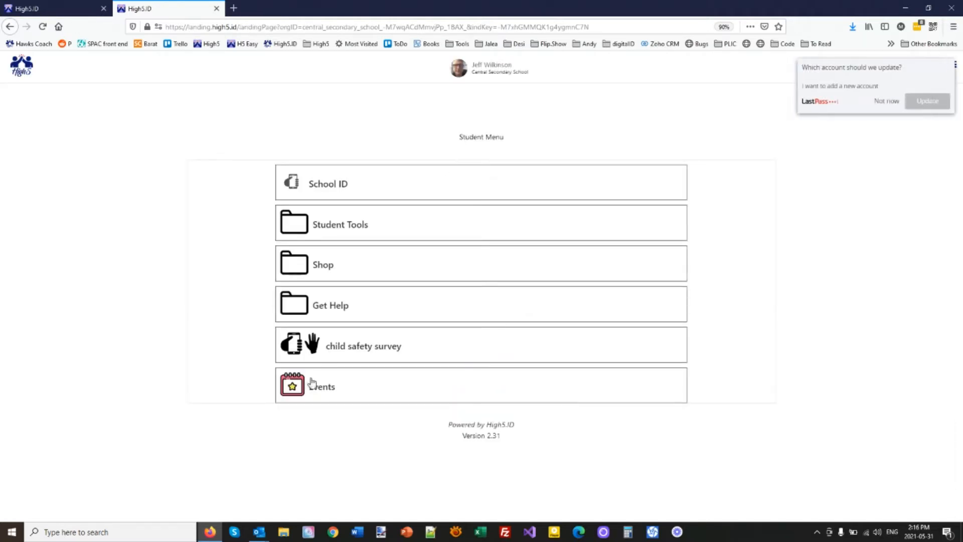
left_click(328, 391)
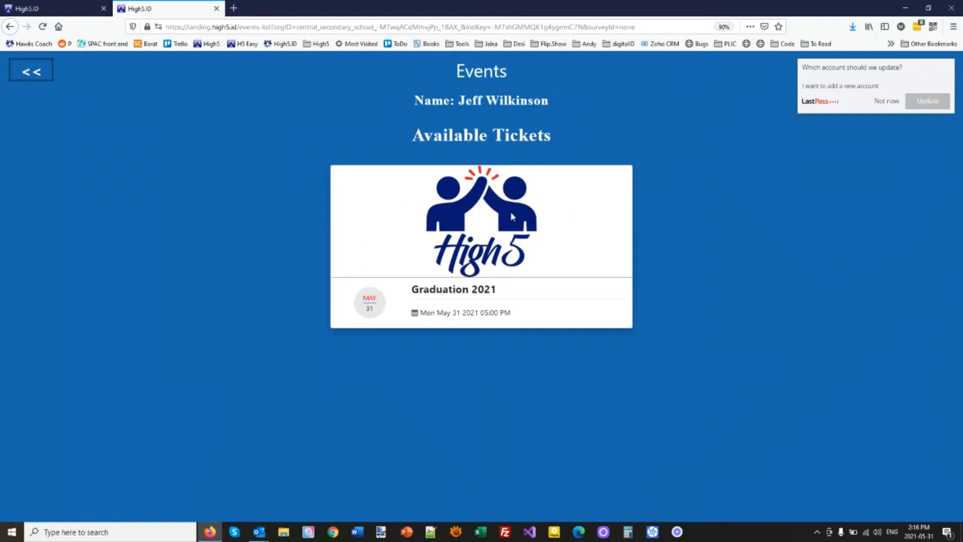
Step: In the admin view, open Graduation 2021 for editing from Event Tracking
left_click(18, 75)
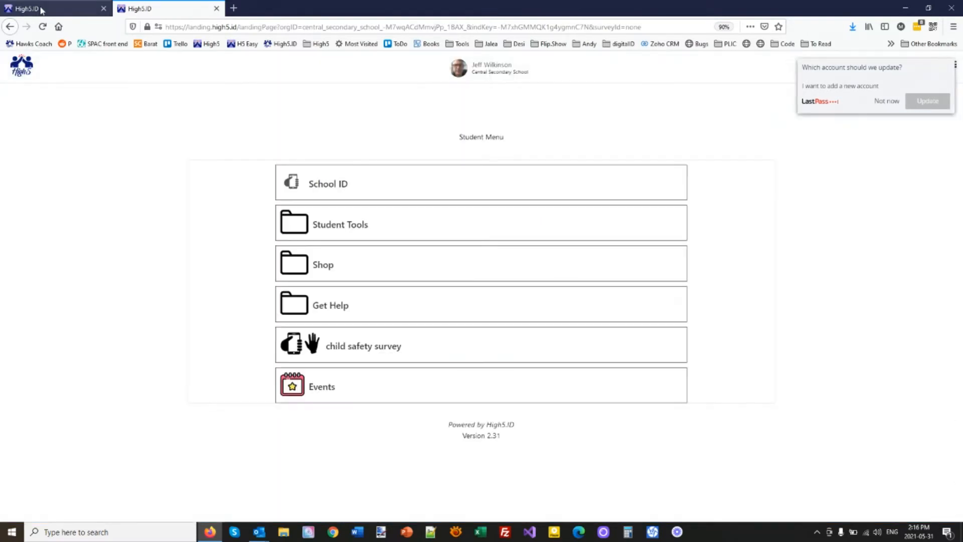
left_click(42, 10)
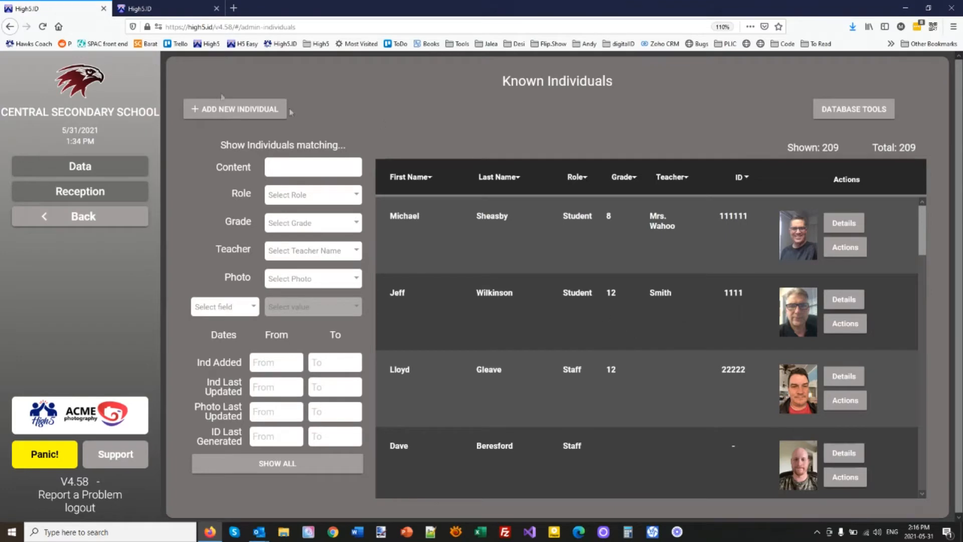
left_click(55, 80)
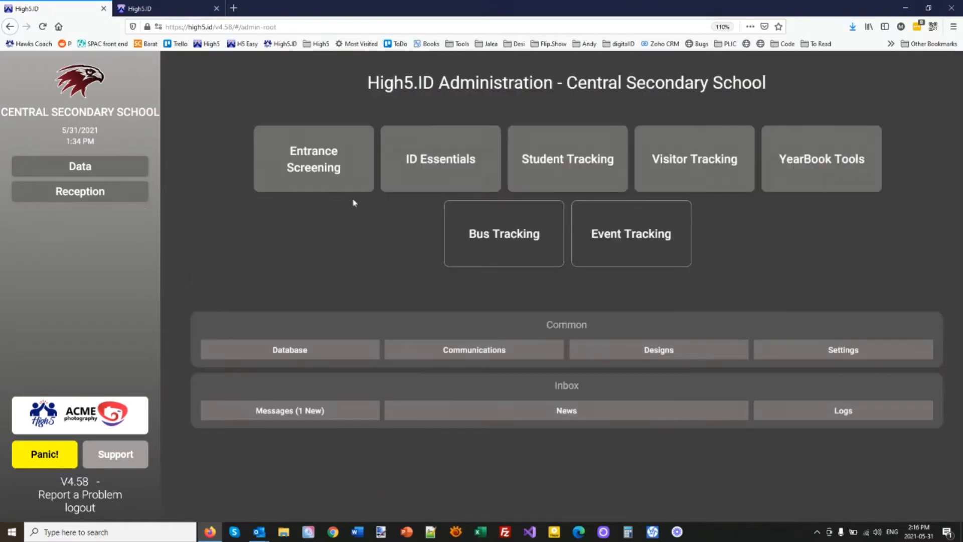
left_click(617, 246)
left_click(850, 157)
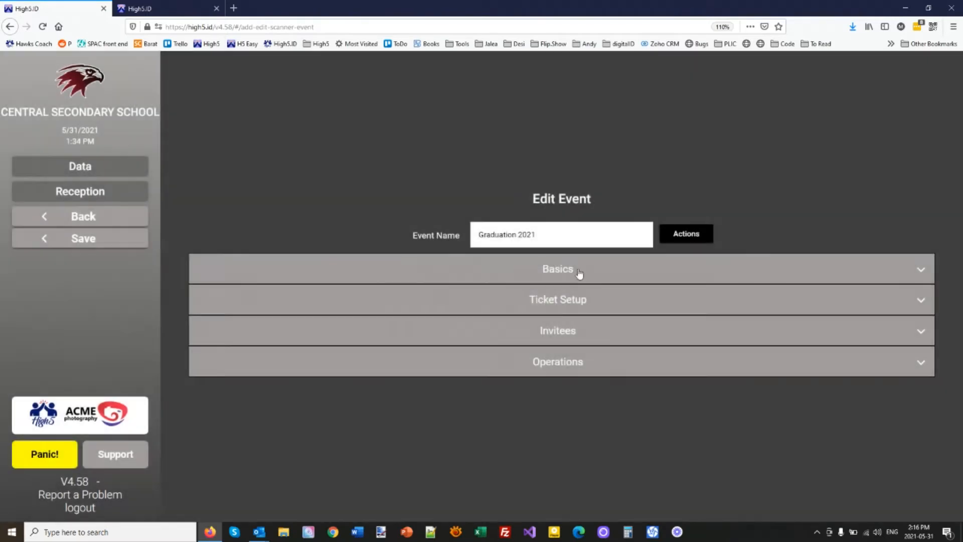
Step: Upload Graduation.jpg as the event logo, save, and reopen the student's Events list
left_click(575, 271)
left_click(721, 181)
double_click(119, 92)
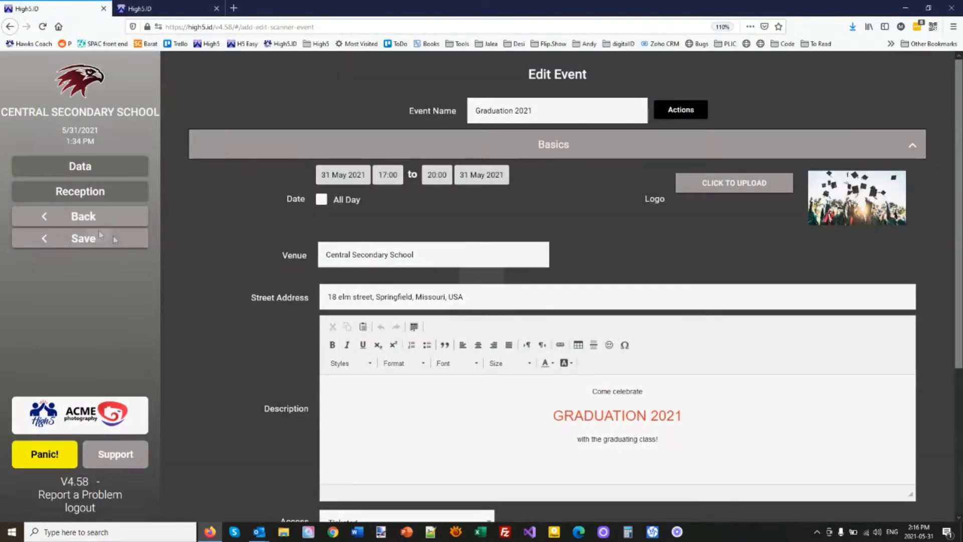
left_click(113, 236)
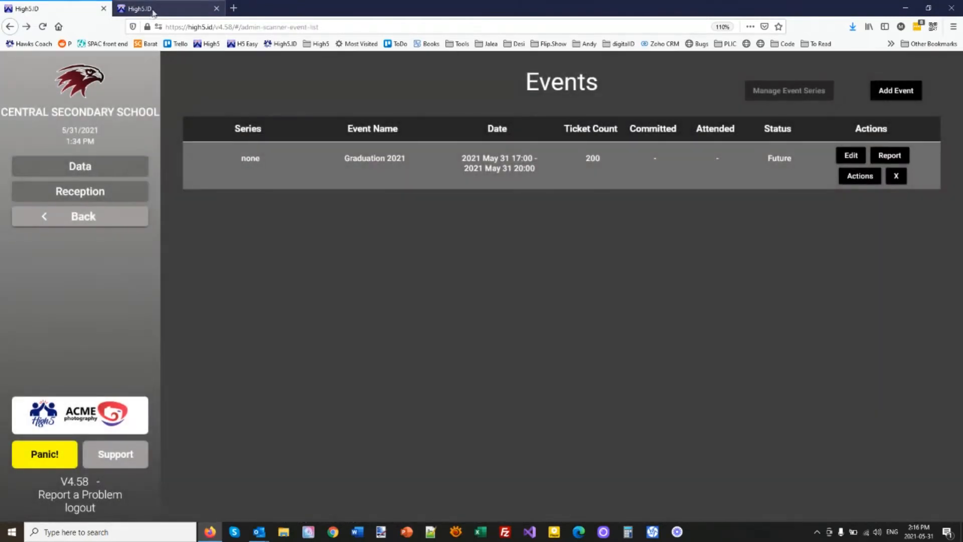
left_click(165, 9)
left_click(300, 382)
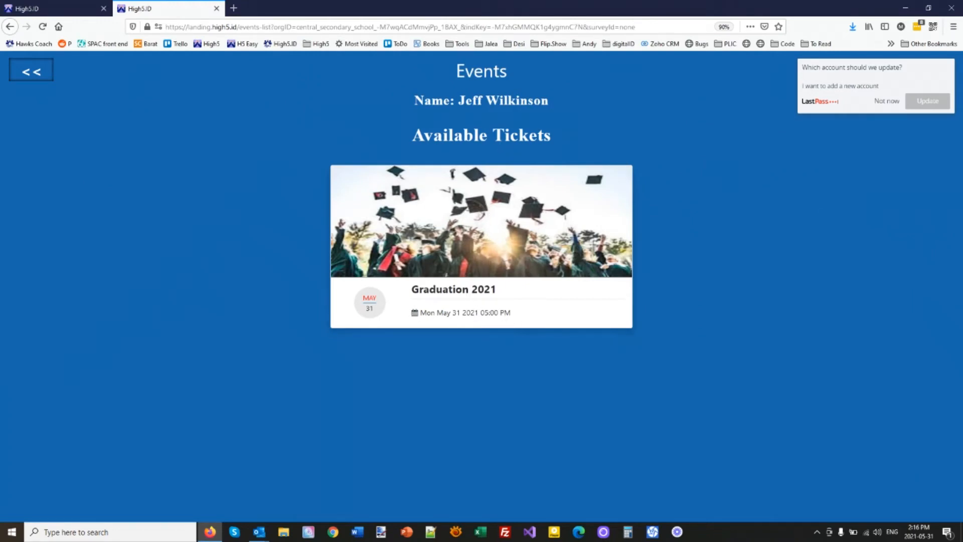
Step: Dismiss the LastPass prompt and open the Graduation 2021 event to get a ticket
left_click(875, 104)
left_click(462, 247)
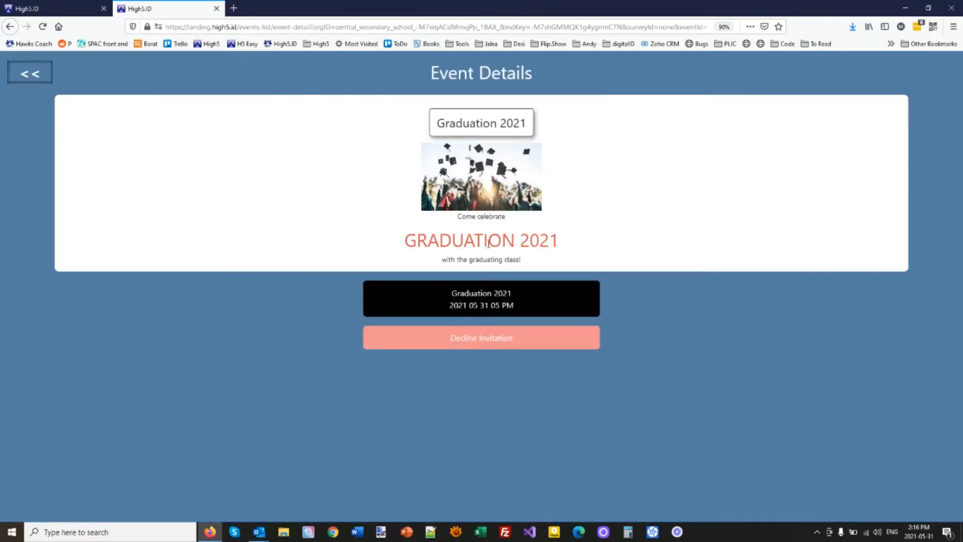
left_click(482, 305)
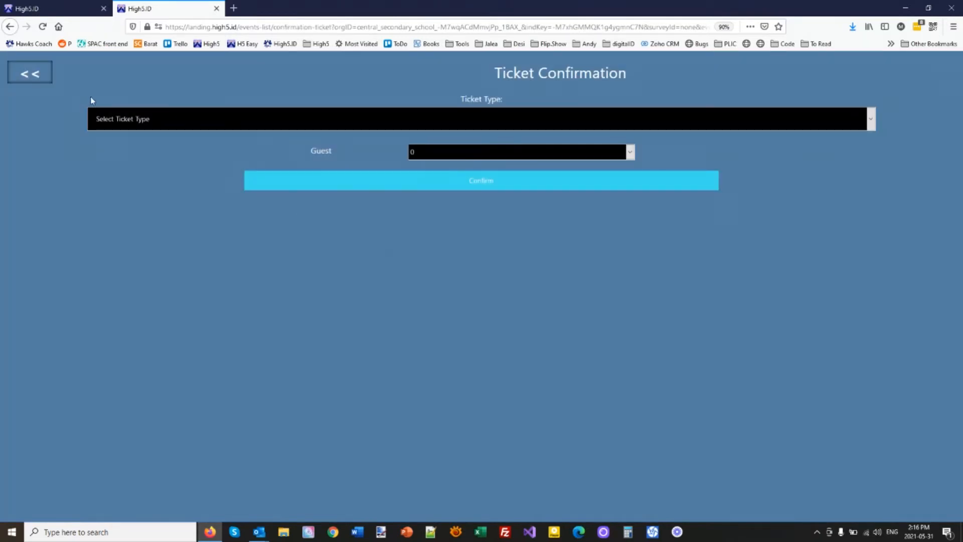
Step: Order a General Admission ticket with 2 guests and confirm it
left_click(174, 125)
left_click(142, 144)
left_click(472, 160)
left_click(440, 195)
left_click(491, 186)
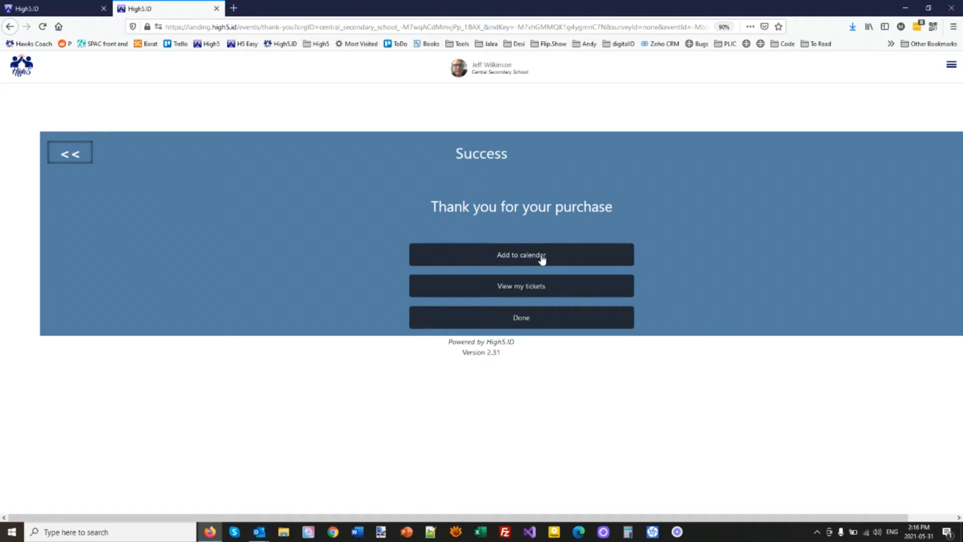
Step: Download the student's Graduation 2021 ticket as a JPEG, view it, then close the viewer
left_click(550, 290)
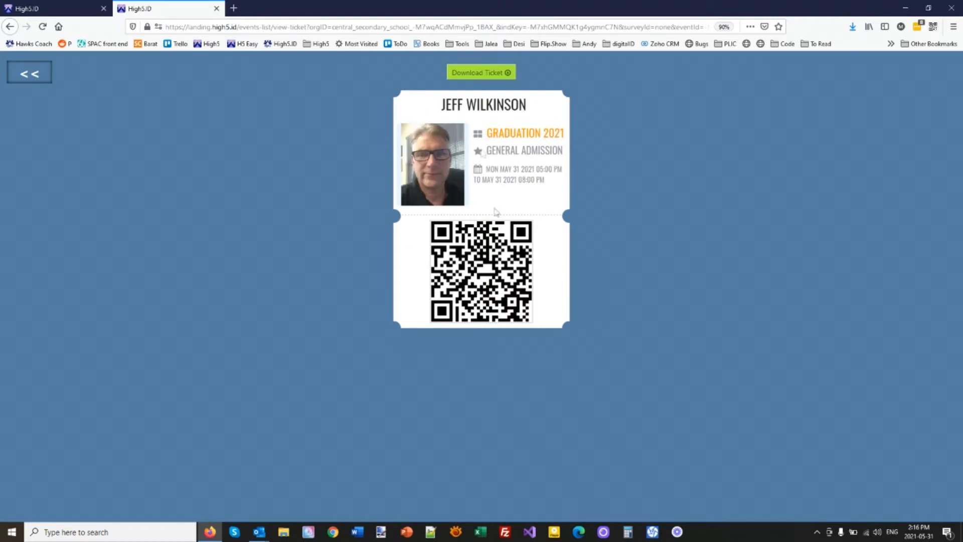
left_click(466, 74)
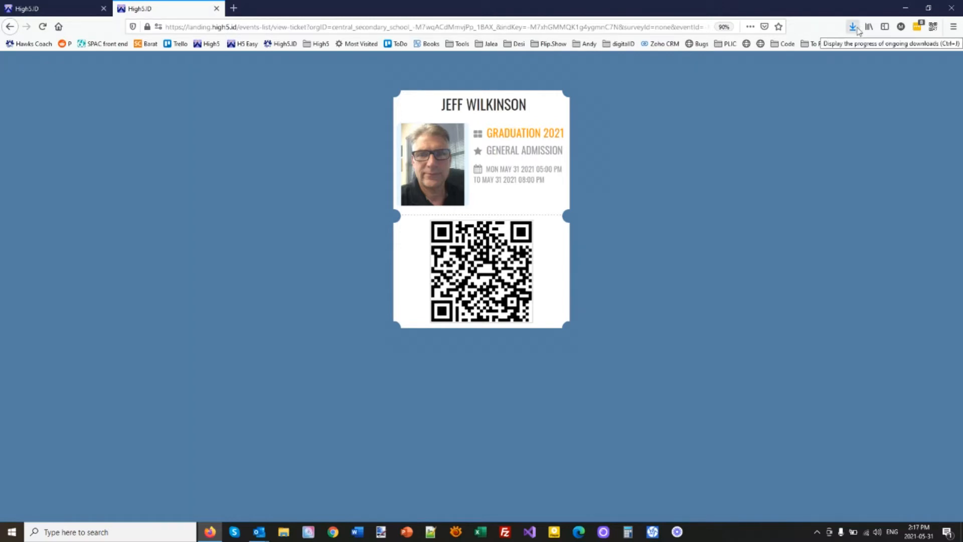
left_click(853, 28)
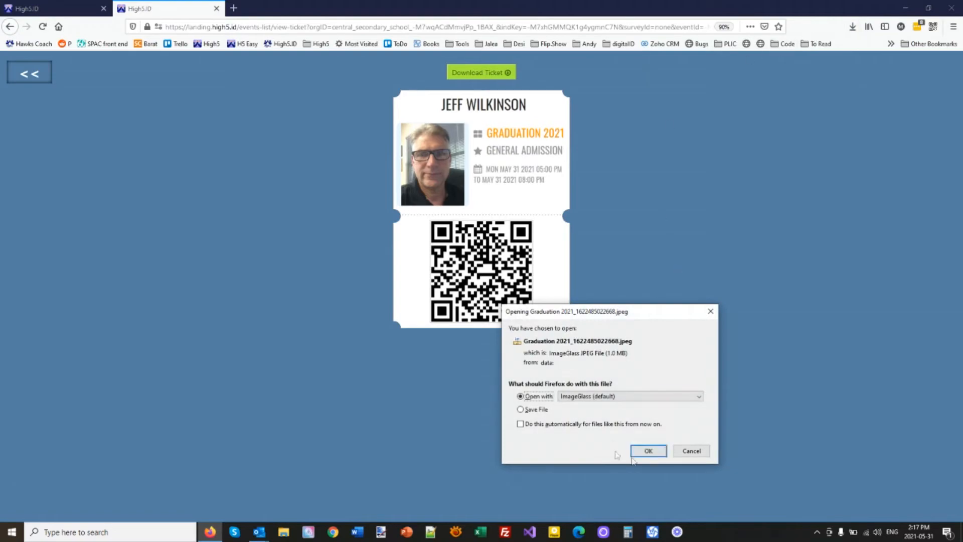
left_click(647, 450)
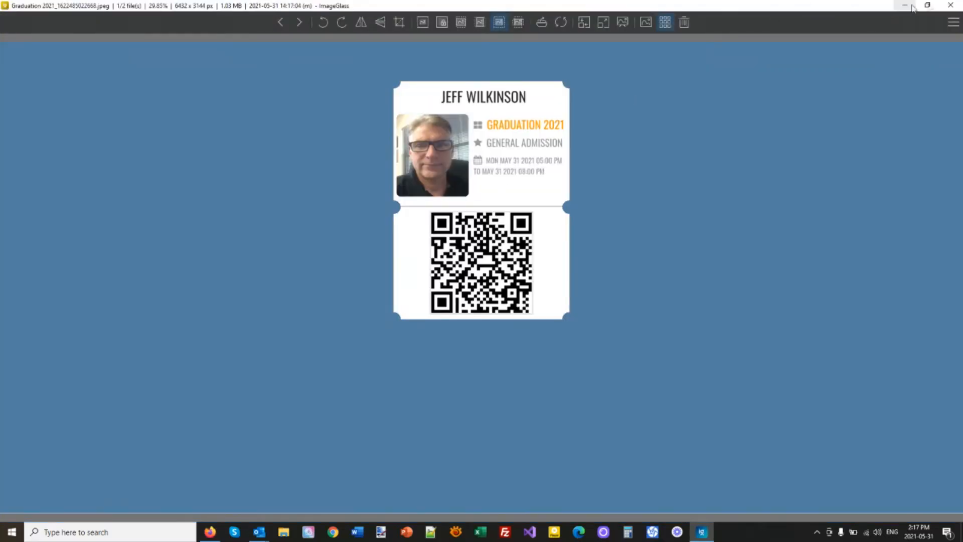
left_click(950, 5)
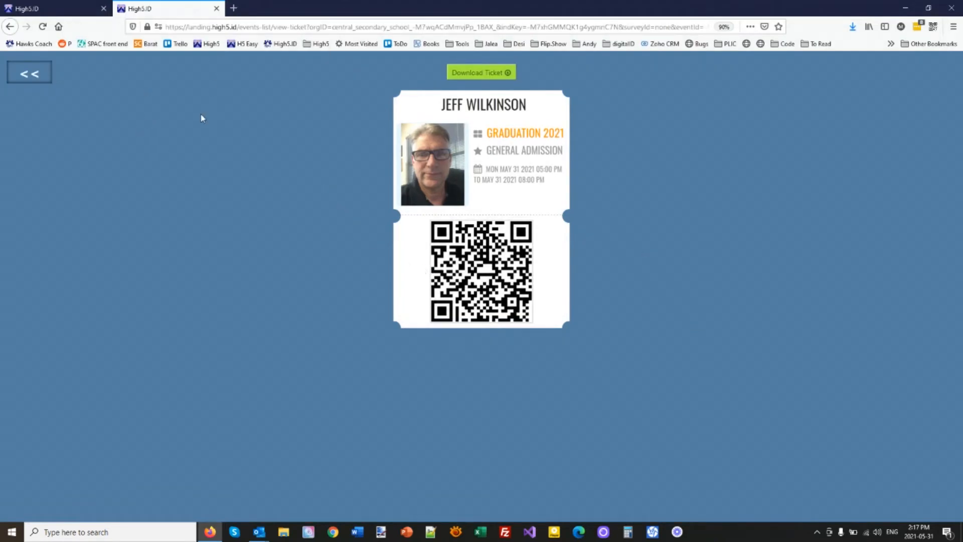
Step: Go back to the student's Events list, check the My Tickets Graduation 2021 card, and return
left_click(40, 80)
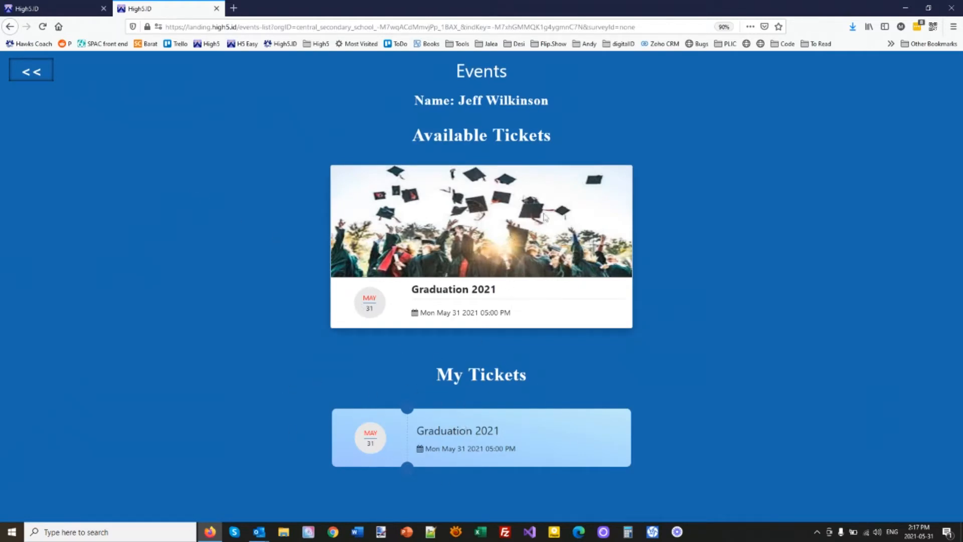
left_click(476, 445)
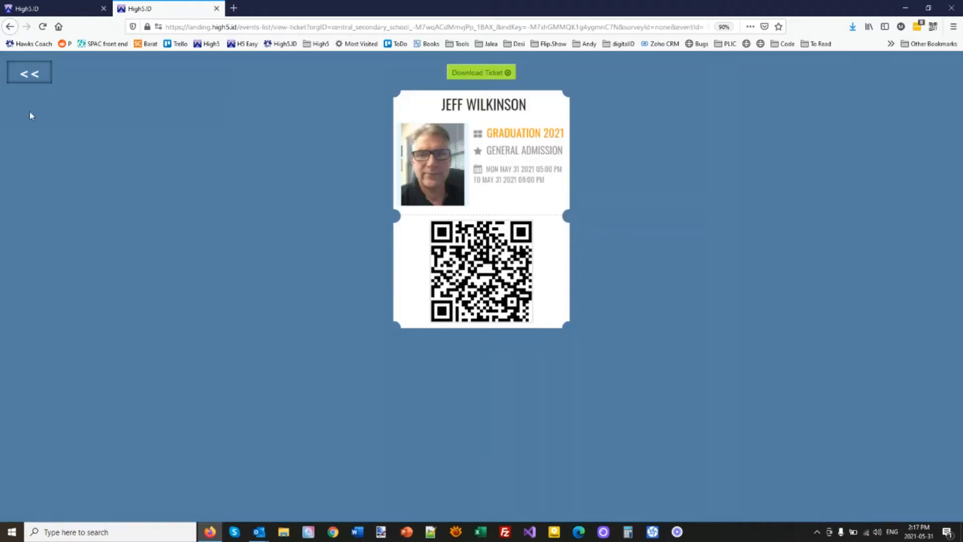
left_click(29, 73)
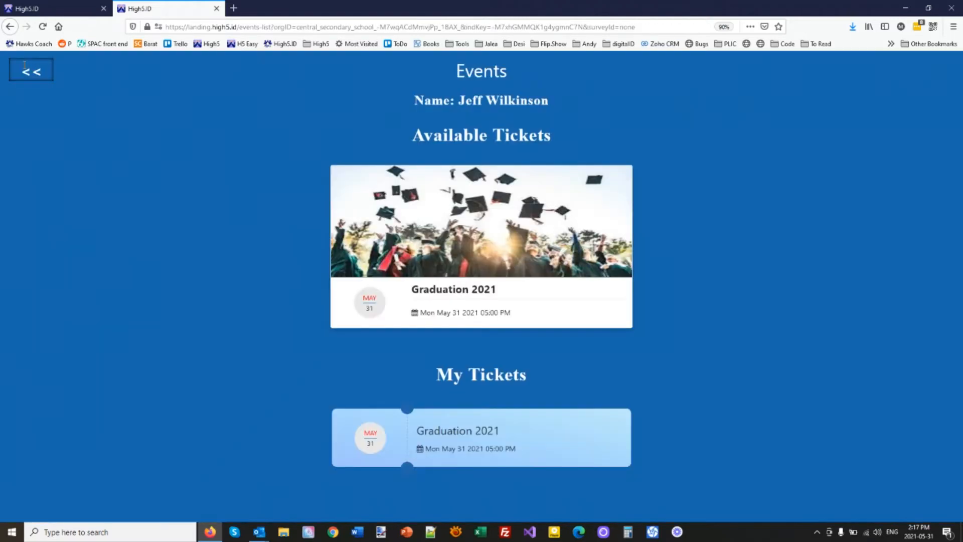
left_click(30, 9)
Step: Log in to the staff member's personal home page from their Individual Details actions, entering their password
left_click(80, 166)
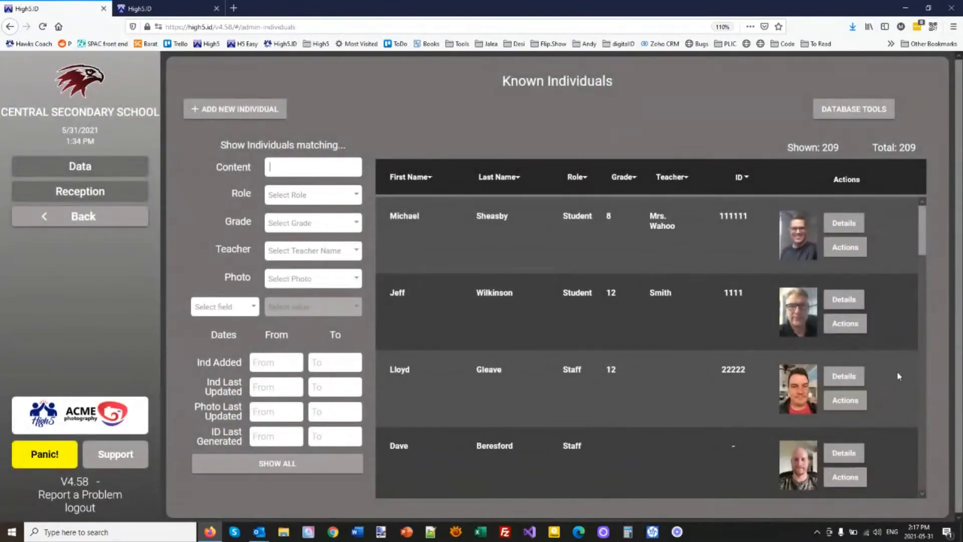
left_click(848, 377)
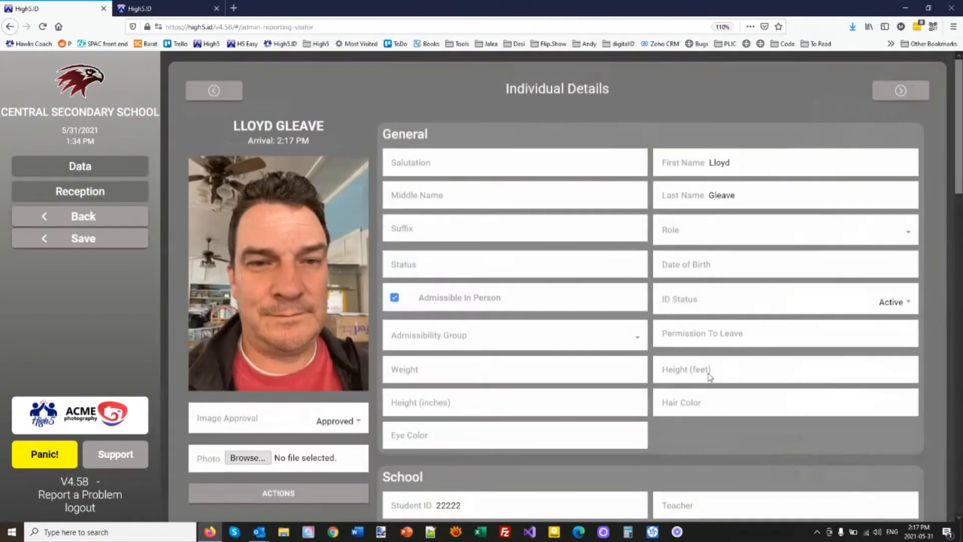
left_click(267, 493)
left_click(489, 326)
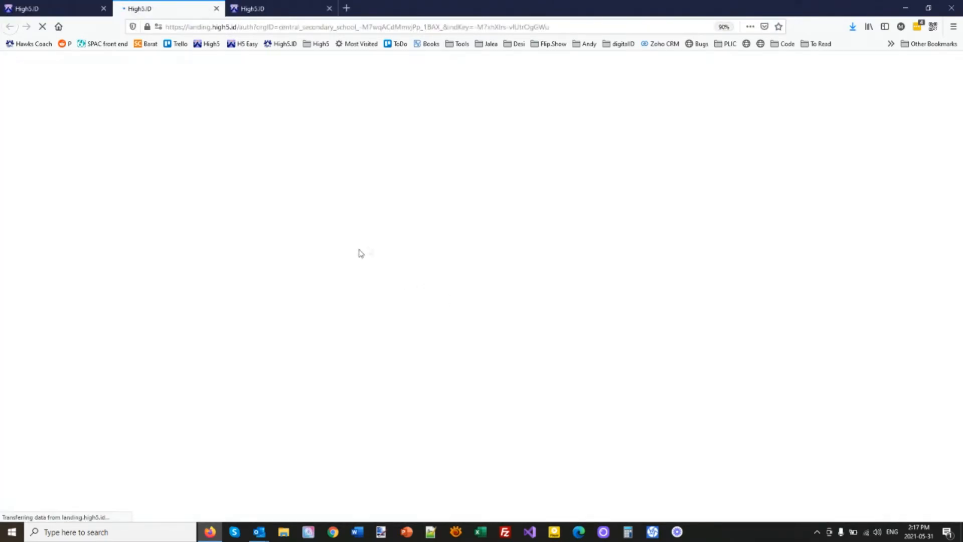
left_click(480, 317)
type("•••••••")
left_click(485, 352)
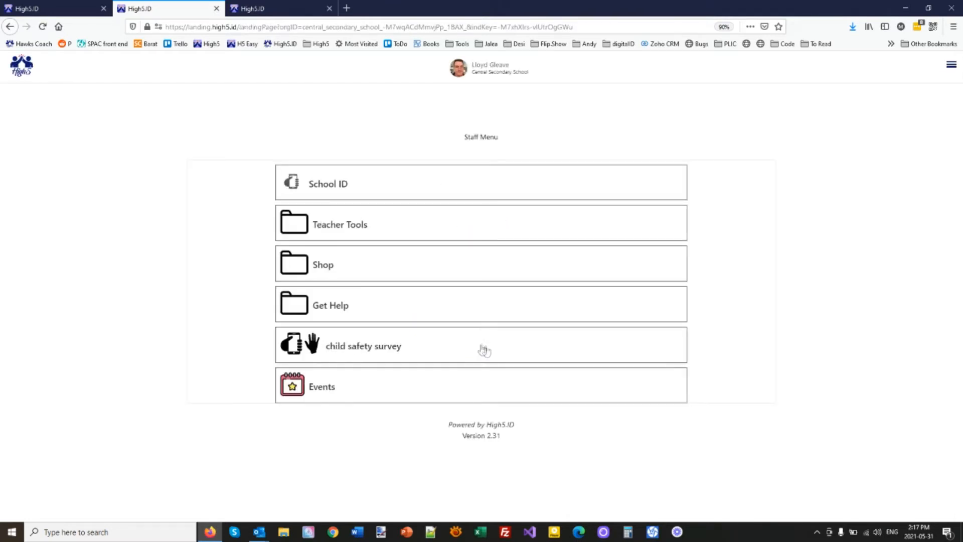
Step: Accept and confirm the staff member's Graduation 2021 ticket, then view the new ticket
left_click(338, 387)
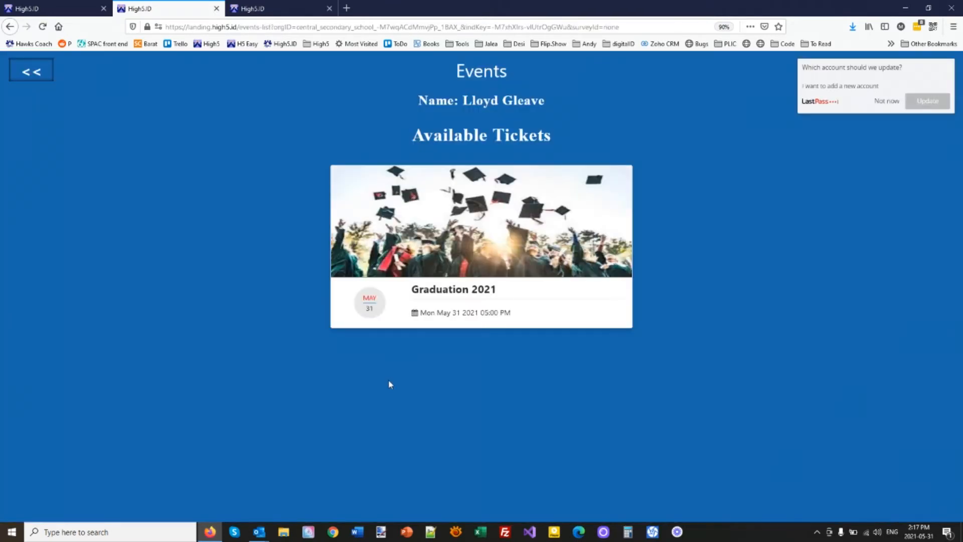
left_click(448, 220)
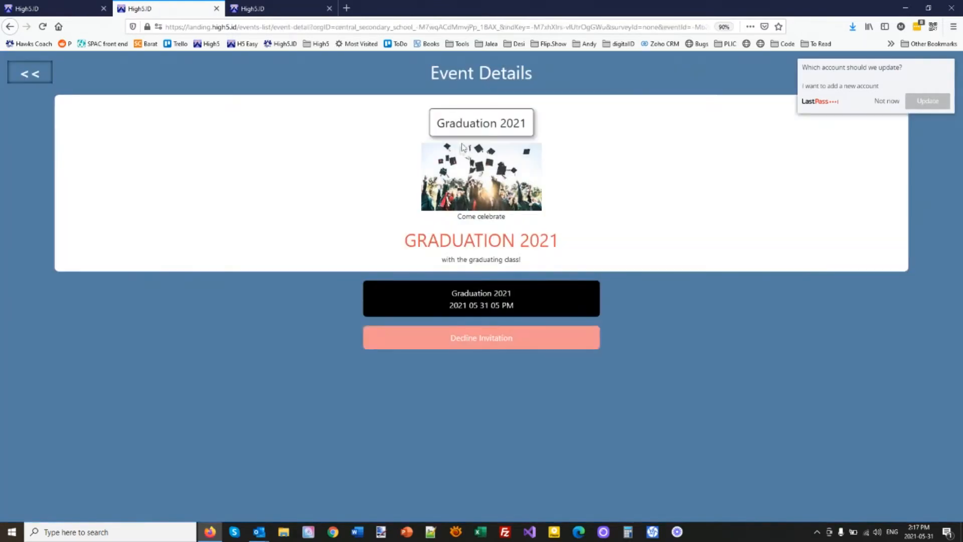
left_click(476, 303)
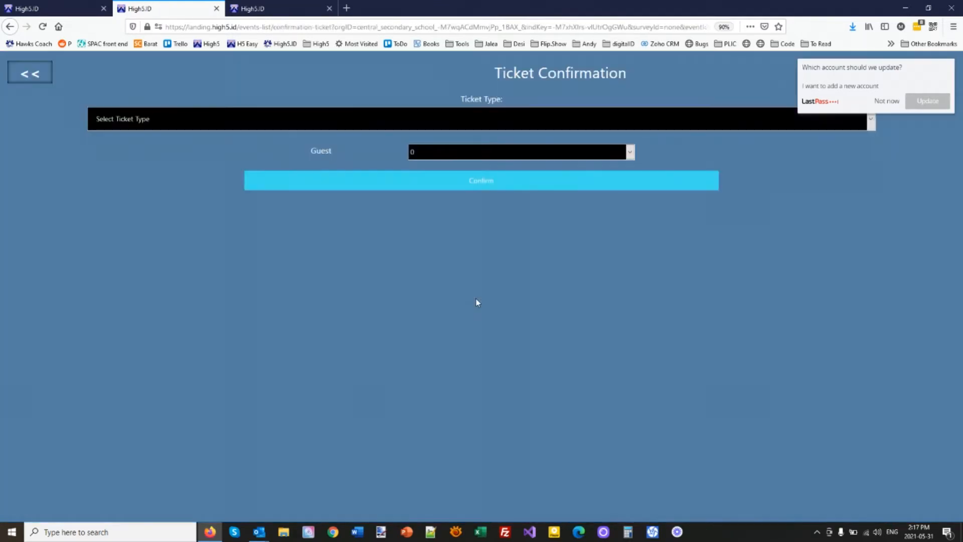
left_click(455, 182)
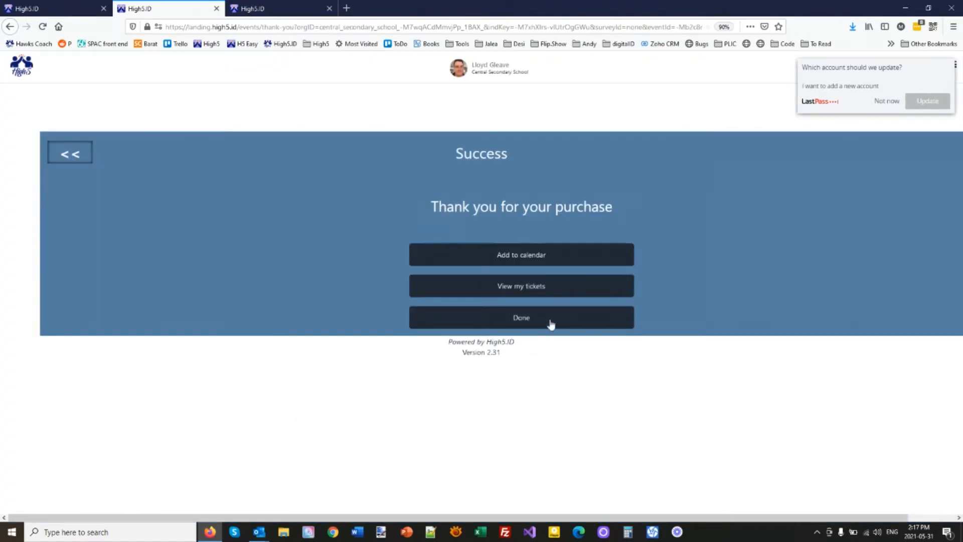
left_click(549, 323)
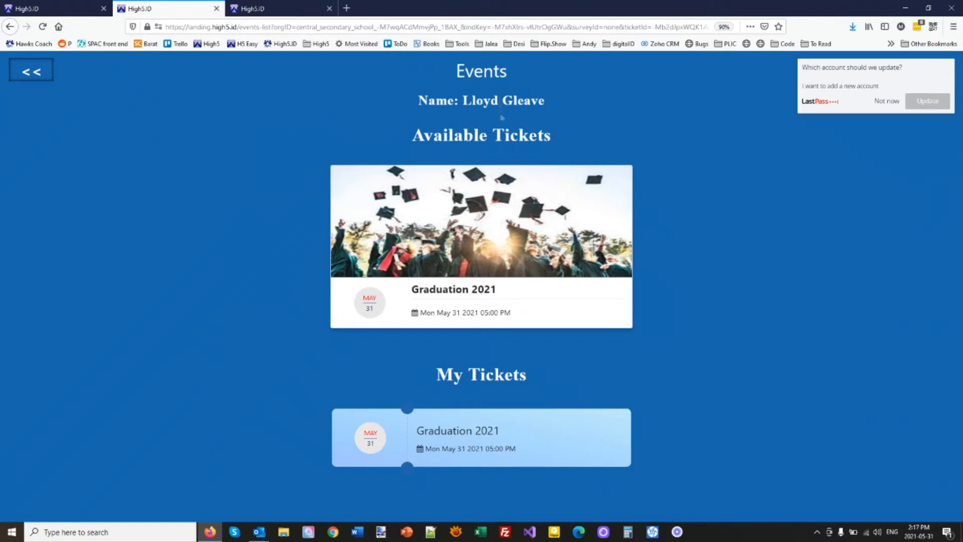
left_click(493, 430)
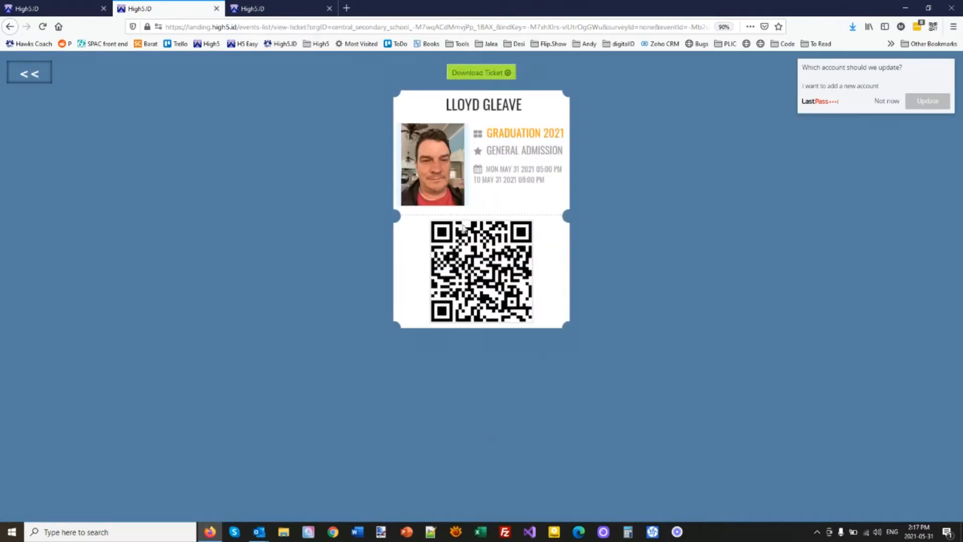
left_click(261, 9)
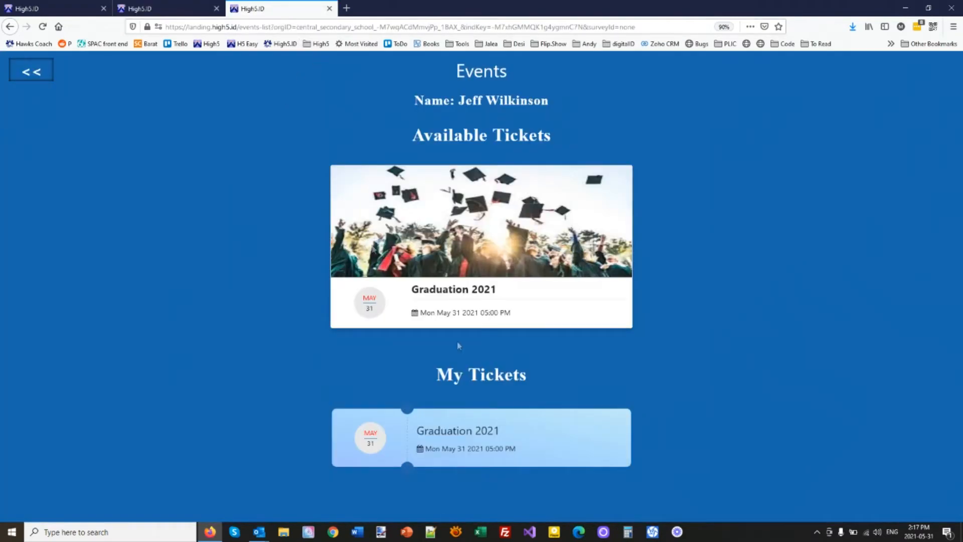
Step: Open the student's Graduation 2021 ticket in its own window beside the staff member's ticket
left_click(426, 426)
left_click_drag(272, 10, 401, 163)
left_click_drag(176, 6, 710, 87)
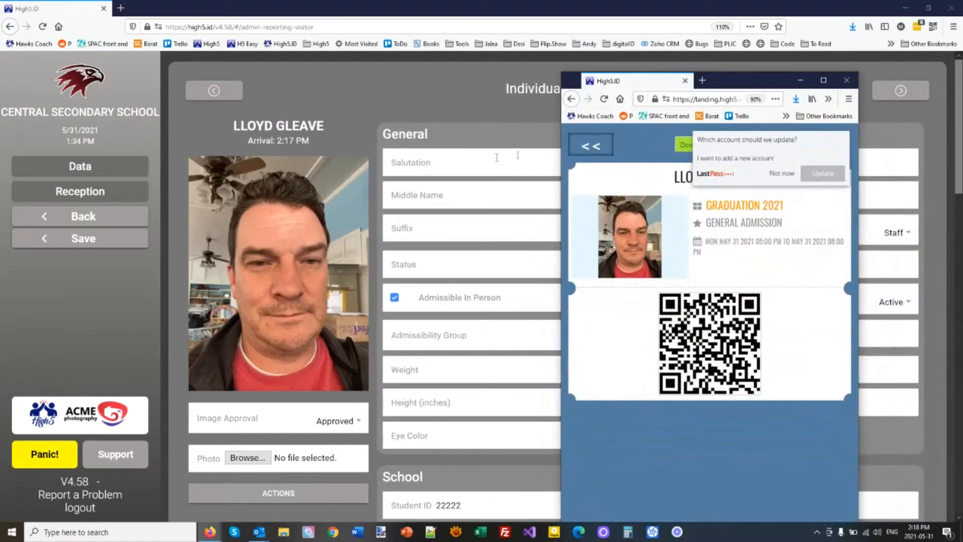
key("alt+Tab")
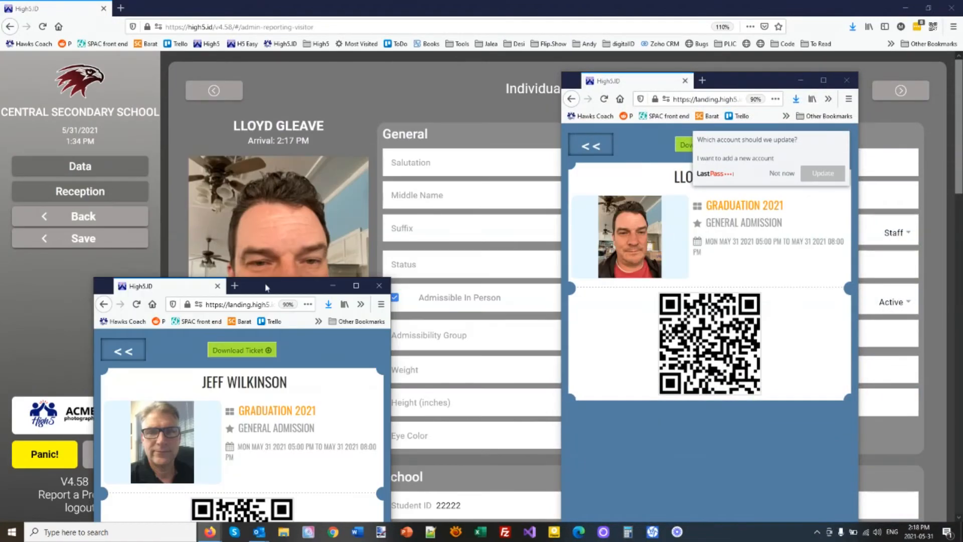
left_click_drag(266, 286, 431, 84)
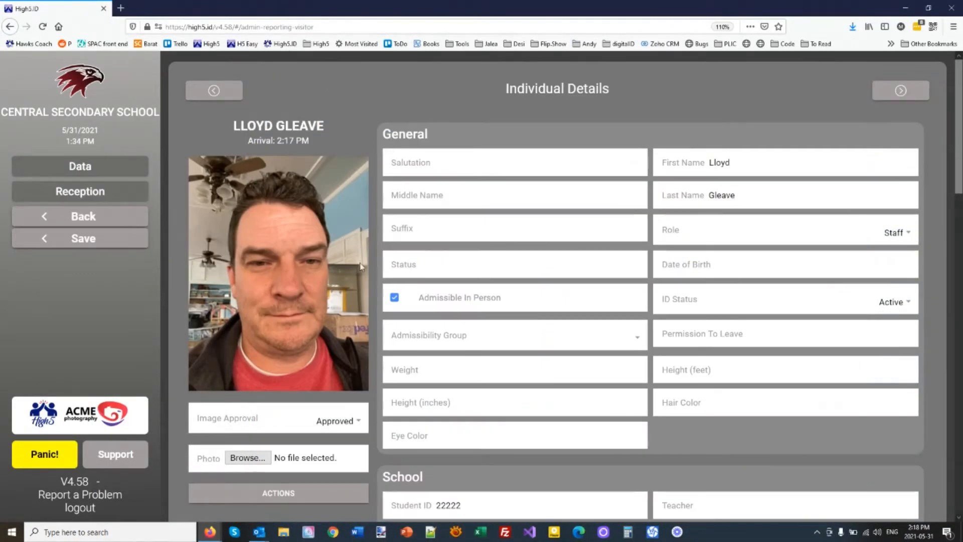
Step: Log in to the designated scanner student's personal home page from the Data list and open Events
left_click(79, 86)
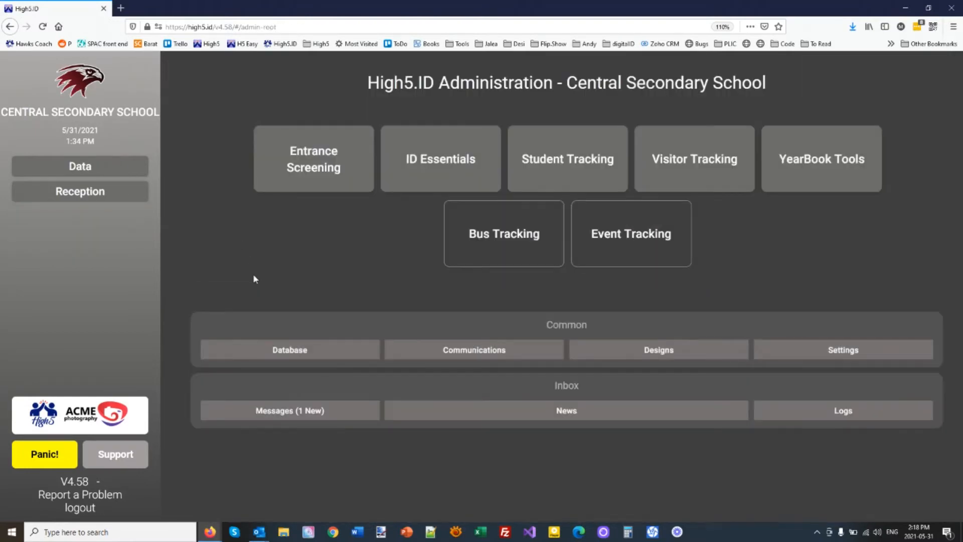
left_click(79, 176)
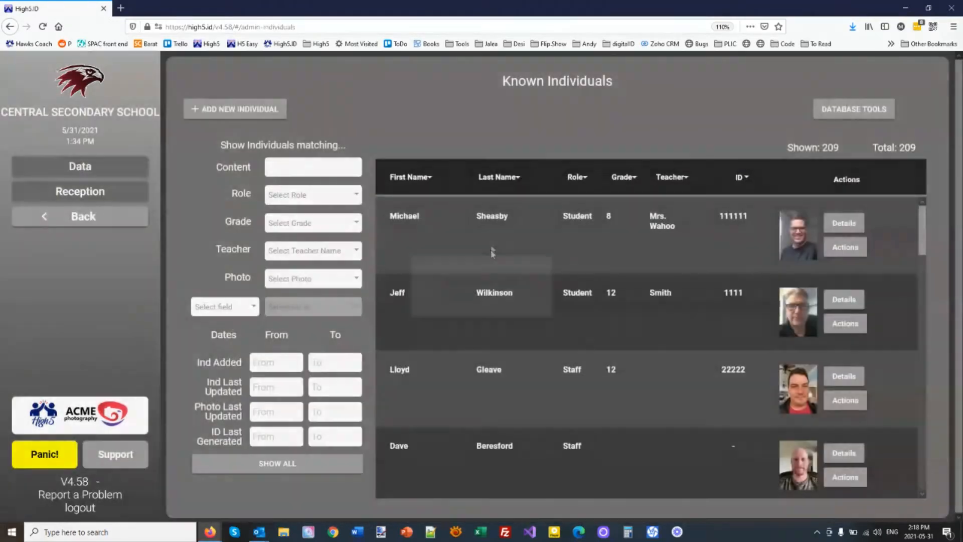
left_click(845, 247)
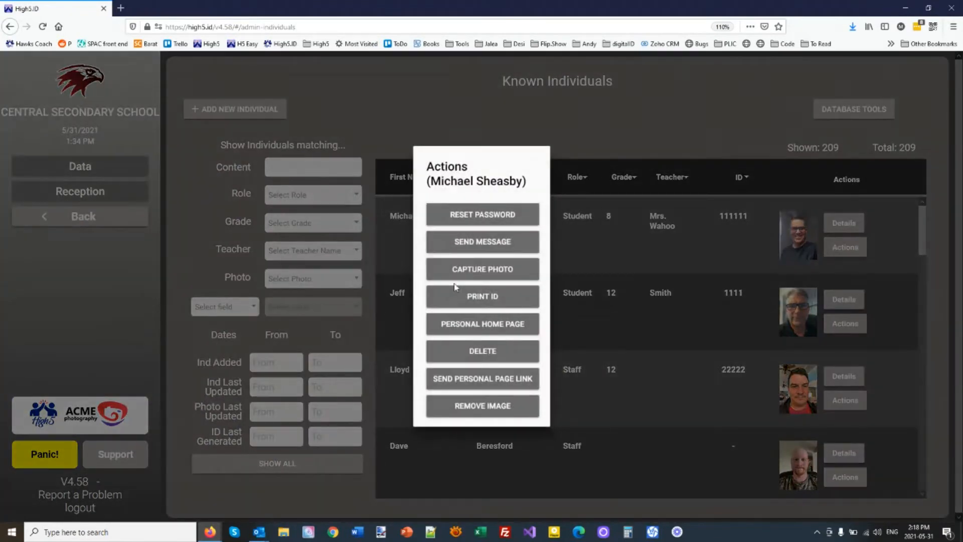
left_click(484, 330)
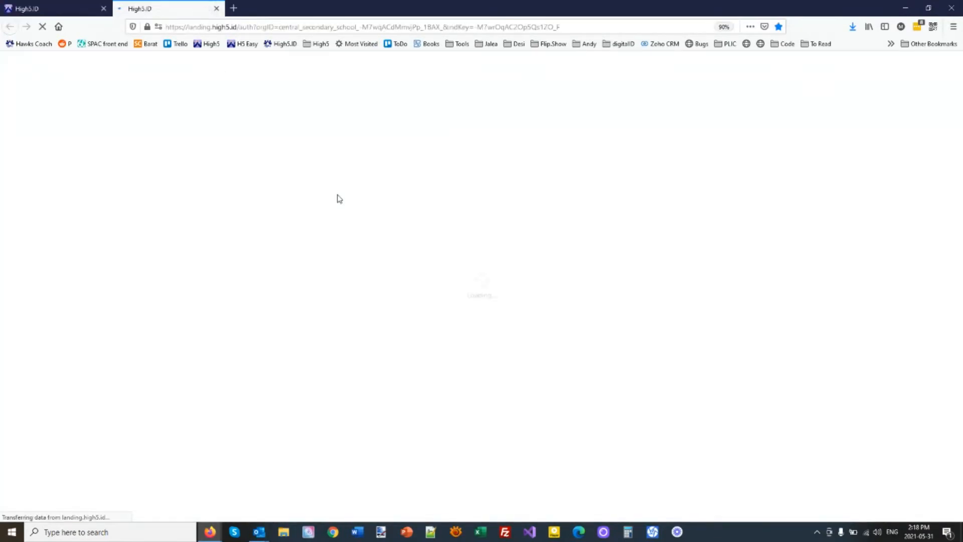
left_click(469, 319)
type("********")
key("Return")
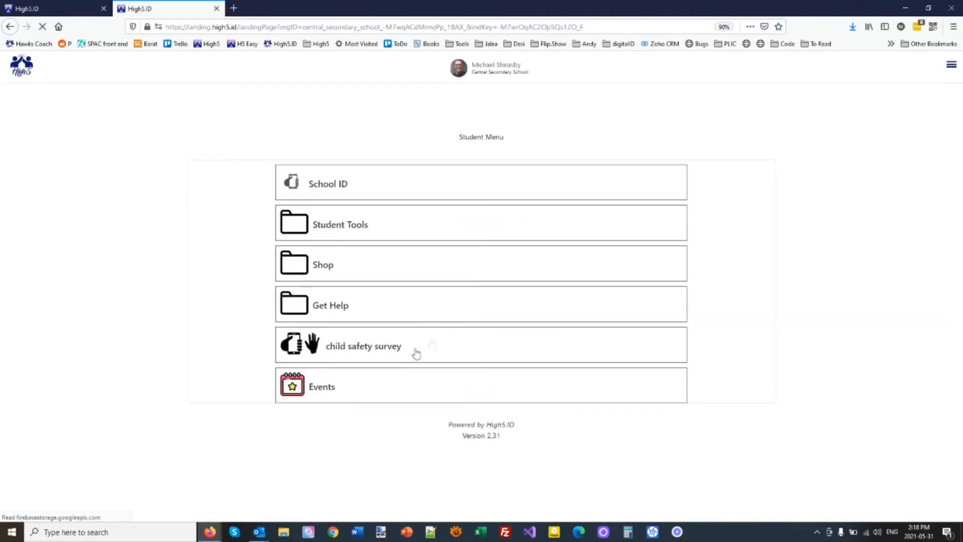
left_click(326, 395)
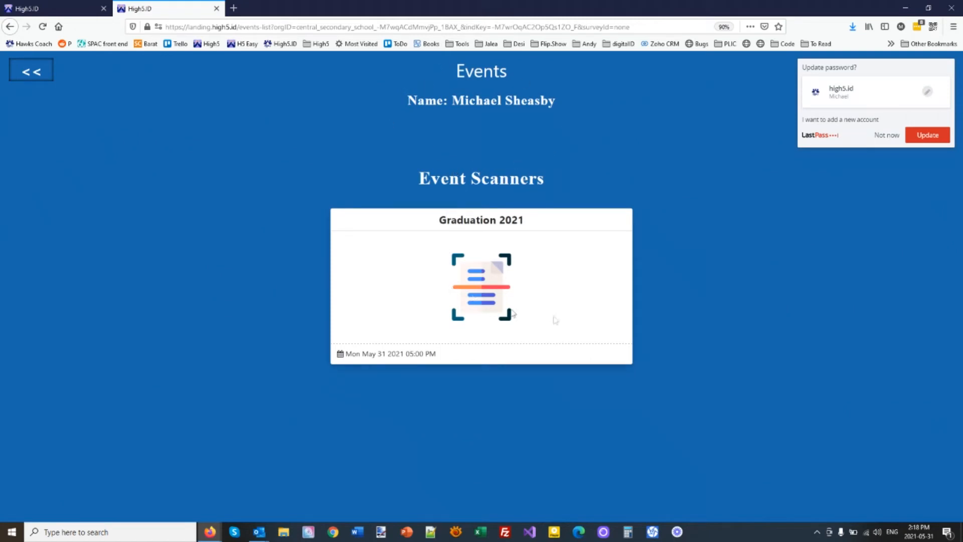
Step: Launch the Graduation 2021 ticket scanner and decline the LastPass prompt with Not now
left_click(482, 297)
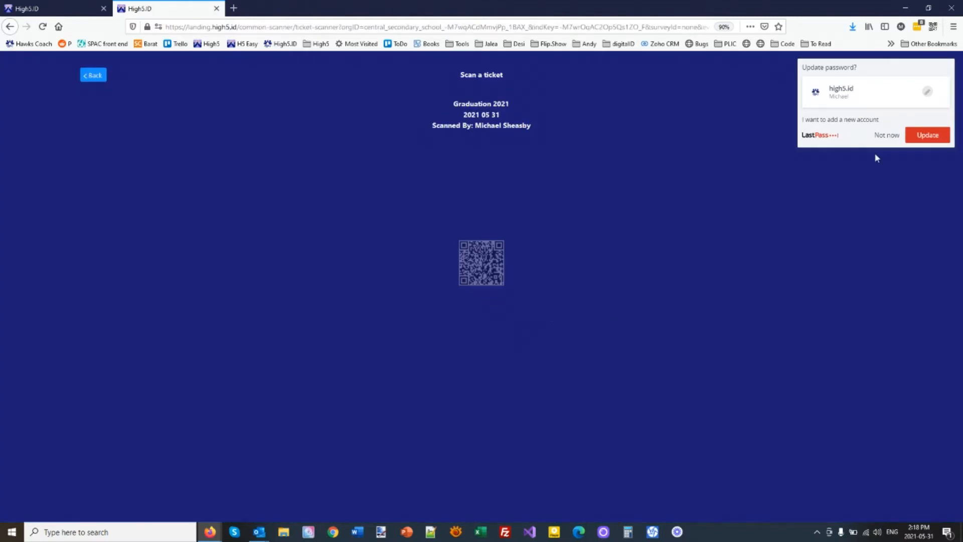
left_click(883, 139)
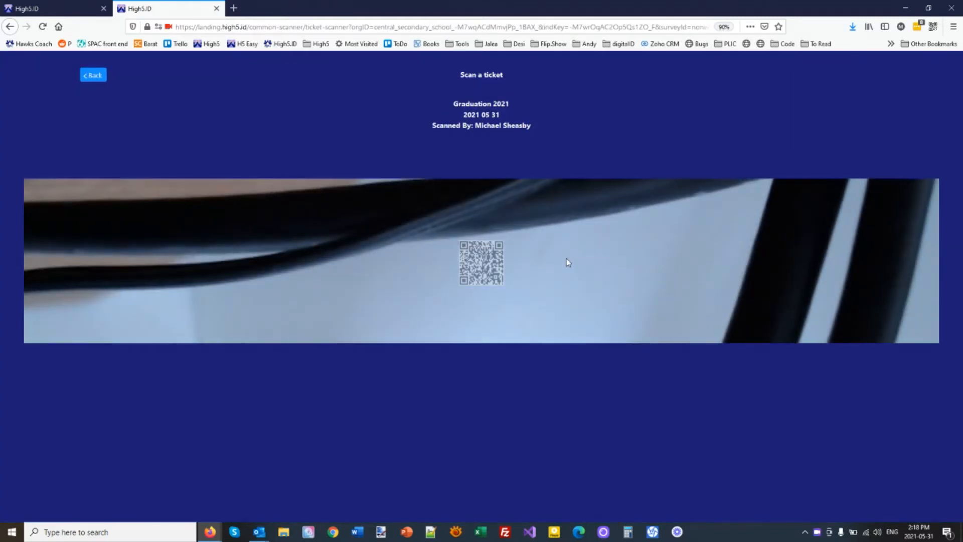
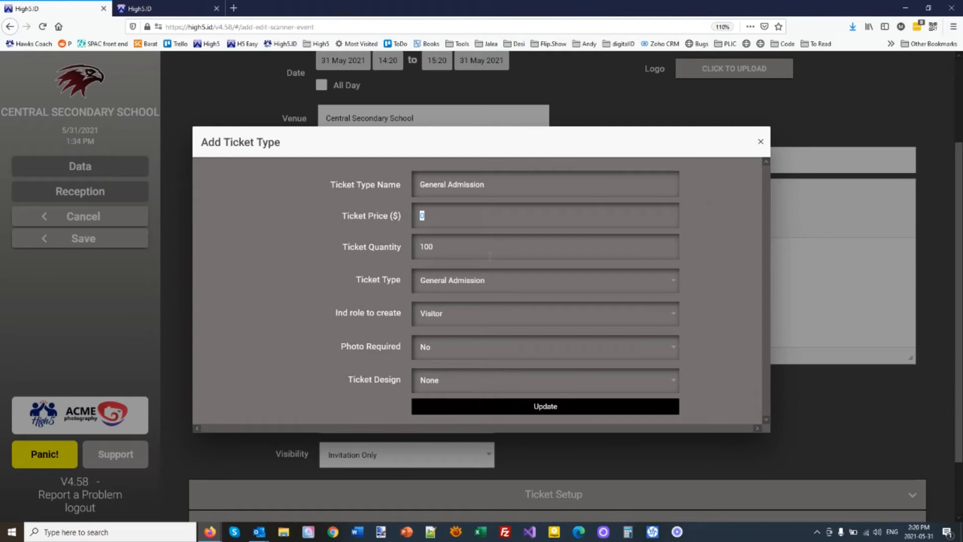
Step: Add a Main Floor ticket type priced at $25 for 100 tickets
type("25")
key("ctrl+a")
type("Main Floor")
left_click(523, 407)
Step: Write the description inviting people to see the classic musical with an all-school-performer play
type("see the")
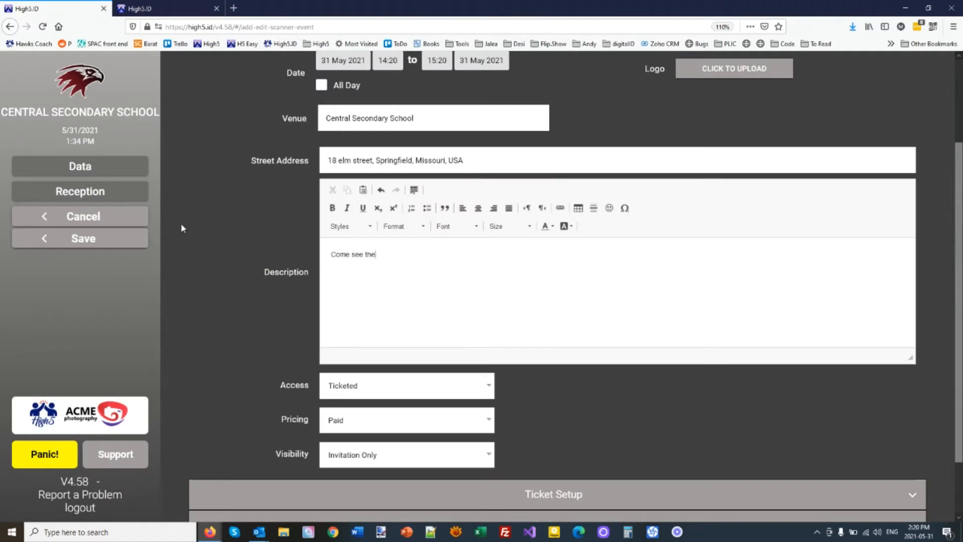
type(" classic mucis")
key("BackSpace")
key("BackSpace")
key("BackSpace")
type("sicalina")
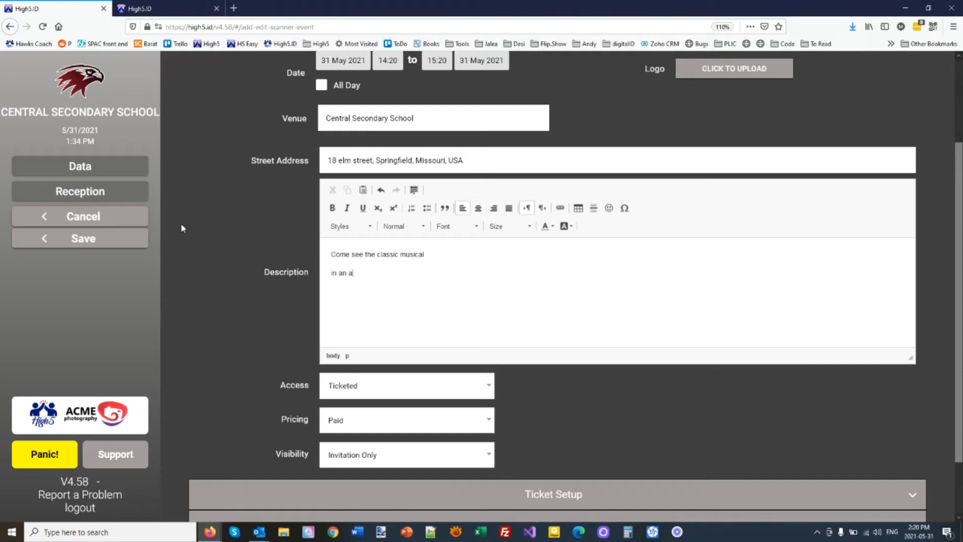
type("n all-school-performa")
type("r pla")
Step: Set the event's visibility to Public, copy its public URL, and save it
scroll(495, 440, "down", 3)
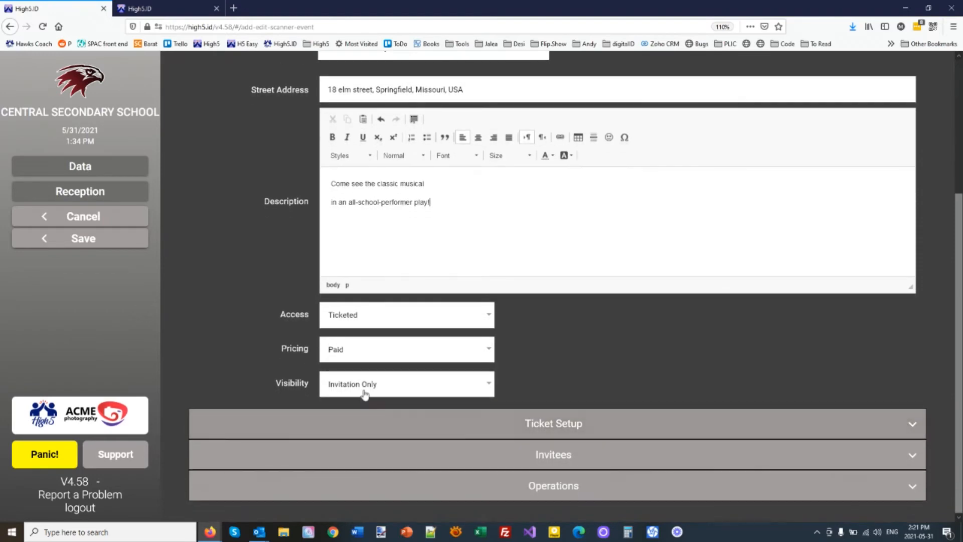
left_click(364, 395)
left_click(356, 386)
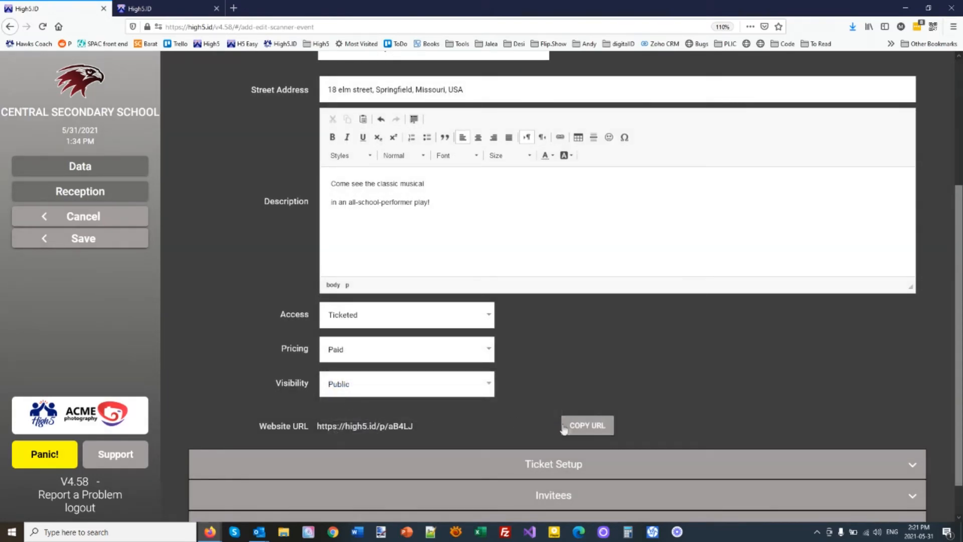
left_click(590, 431)
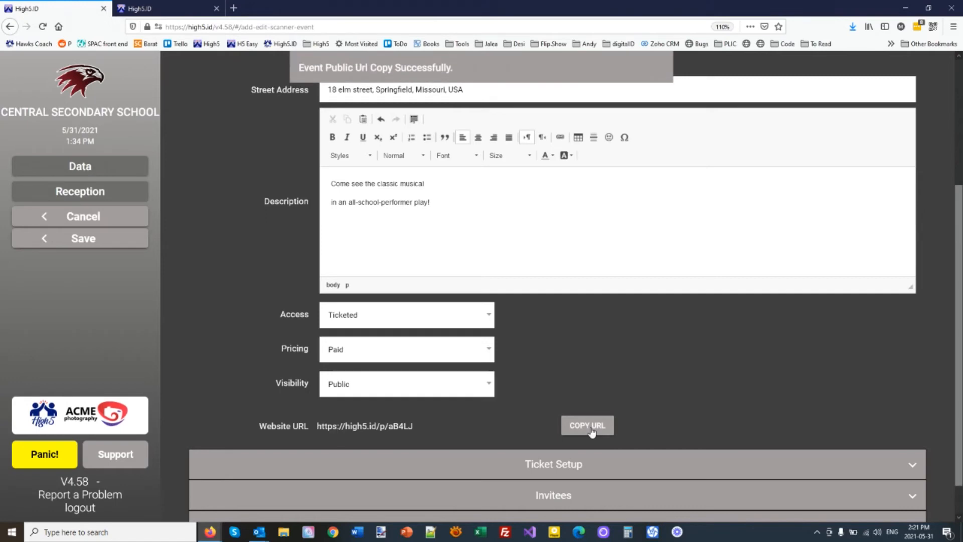
left_click(80, 239)
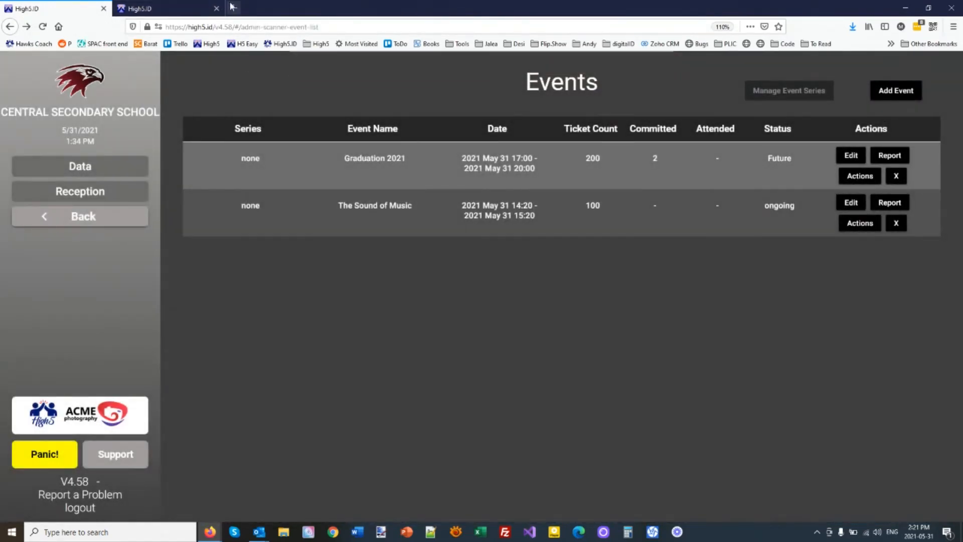
left_click(231, 7)
Step: Load The Sound of Music's public page from the copied URL, then return to the admin events list
type("https://high5.id/p/a84LJ")
key("Return")
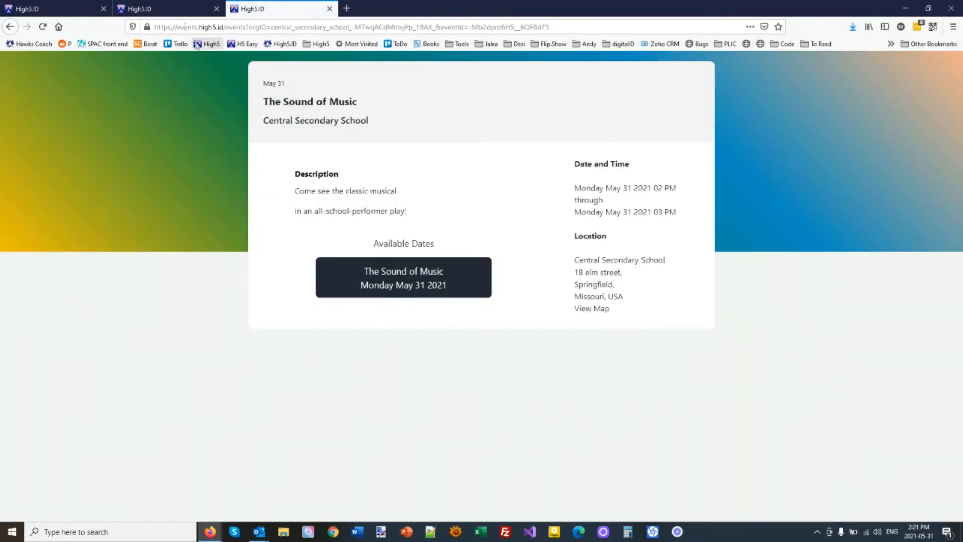
left_click(162, 8)
left_click(75, 8)
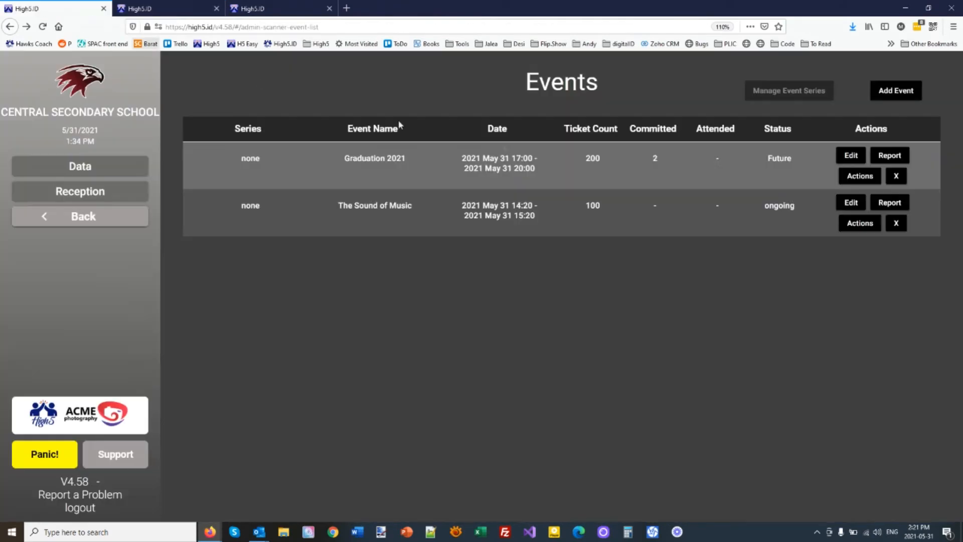
Step: Upload SoundOfMusic.jpg as The Sound of Music's logo and save the event
left_click(851, 203)
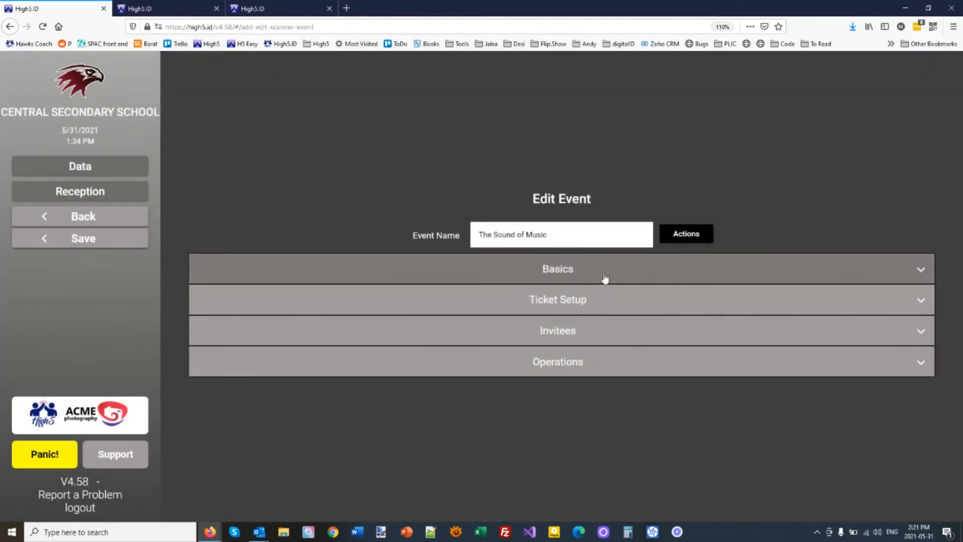
left_click(605, 277)
left_click(709, 181)
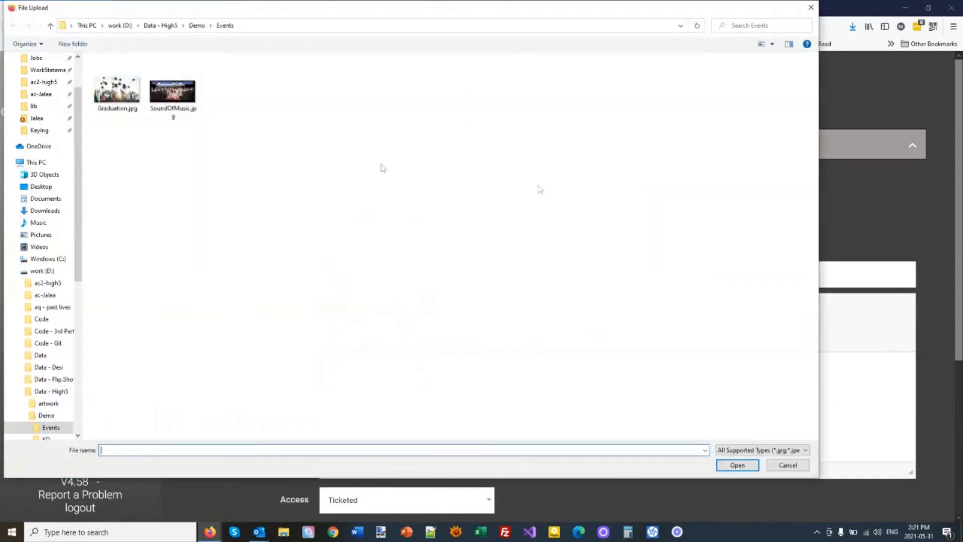
double_click(167, 97)
scroll(167, 307, "down", 4)
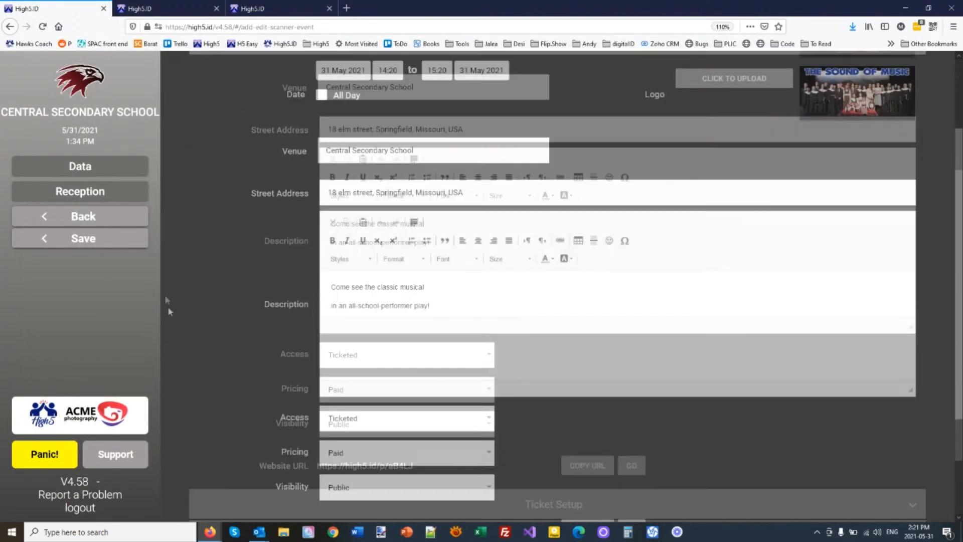
left_click(86, 241)
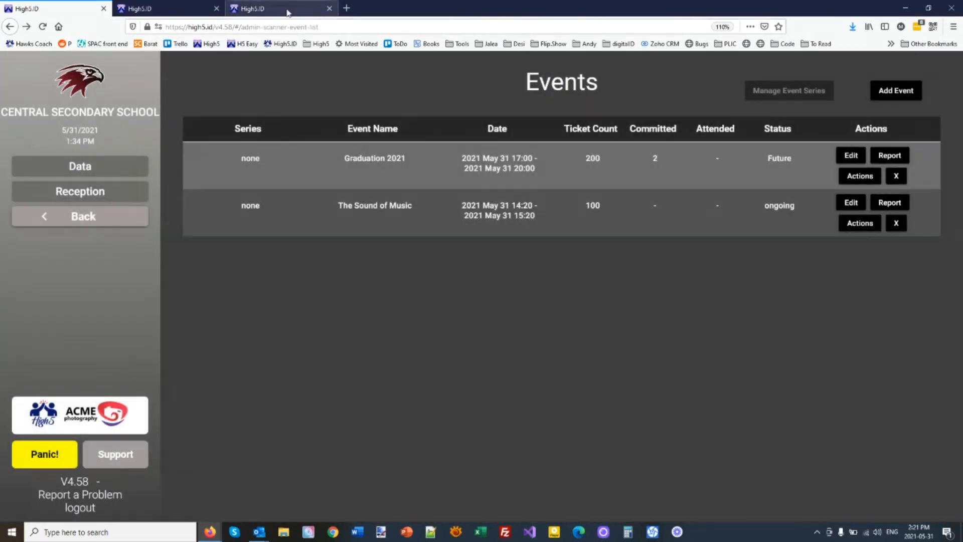
left_click(288, 10)
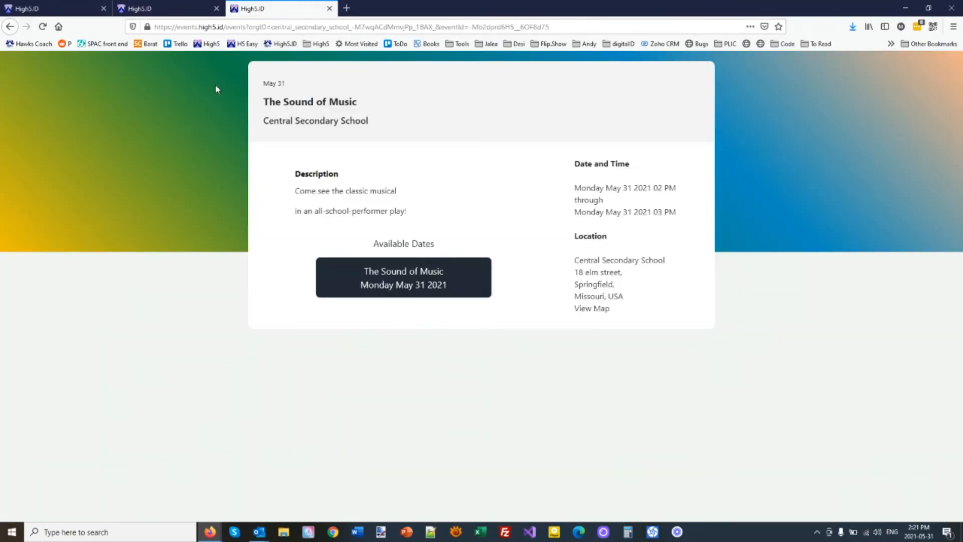
Step: Reload the public event page to show the poster, highlighting its date, location and description
left_click(42, 26)
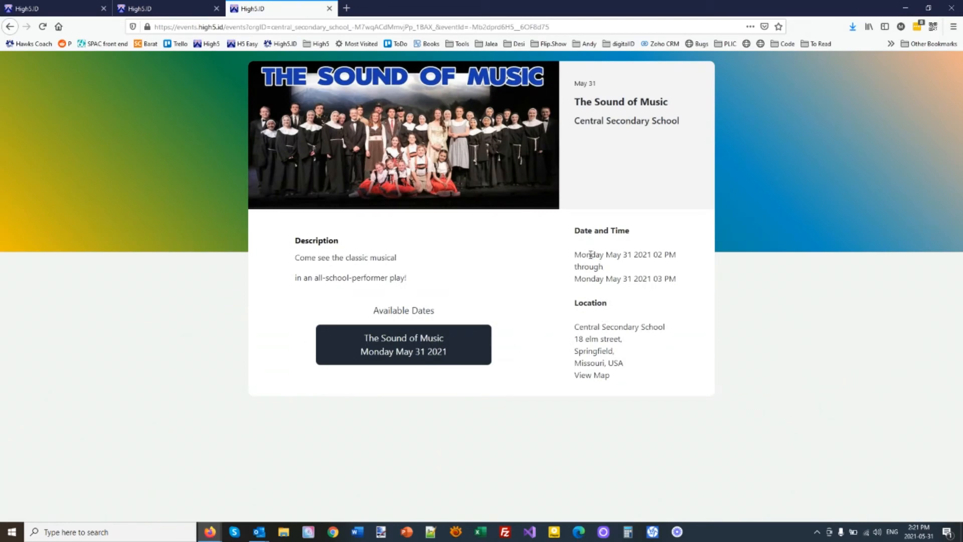
left_click_drag(590, 255, 698, 331)
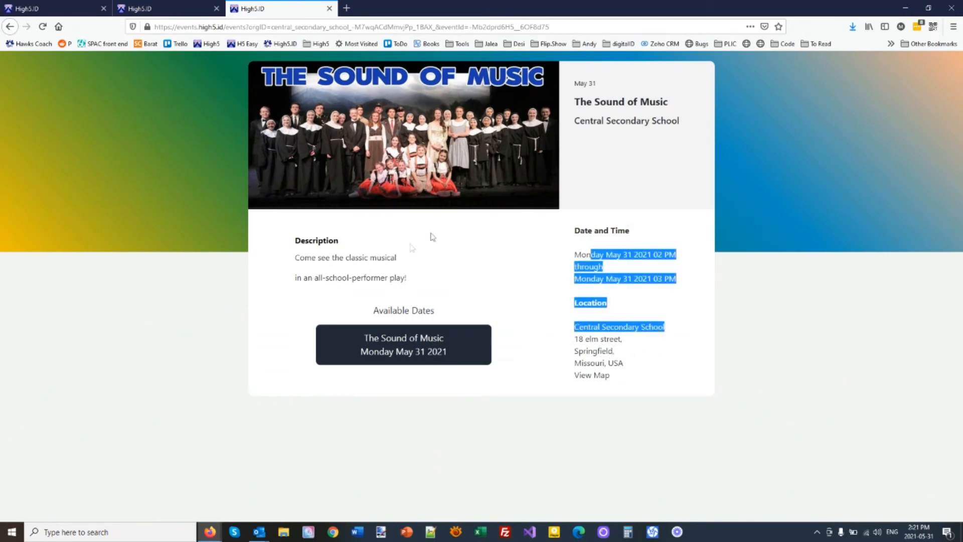
left_click_drag(295, 239, 364, 277)
left_click(363, 302)
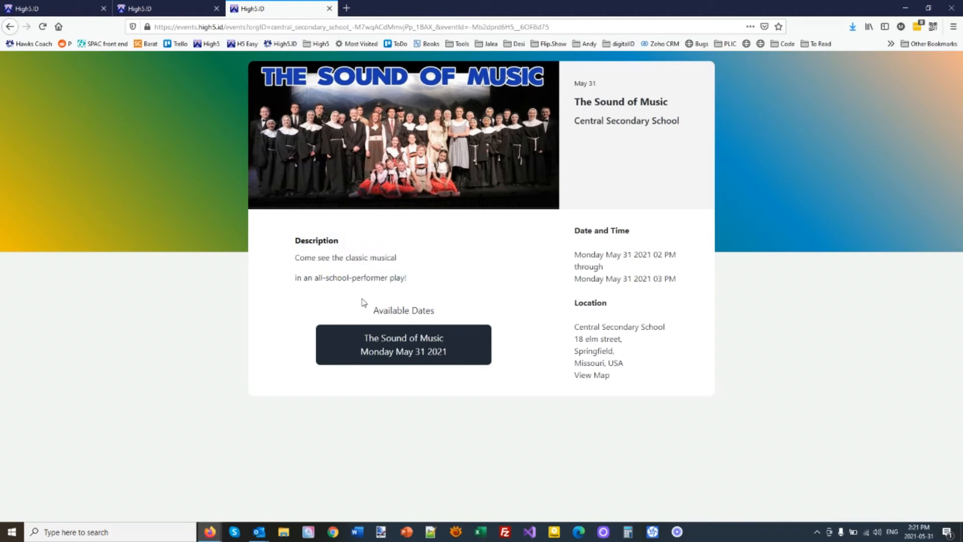
left_click(173, 7)
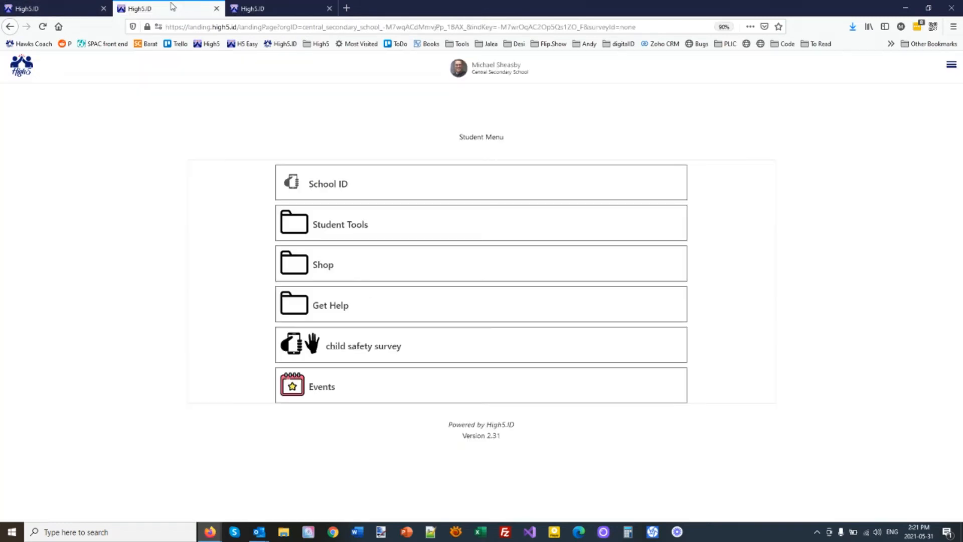
left_click(57, 7)
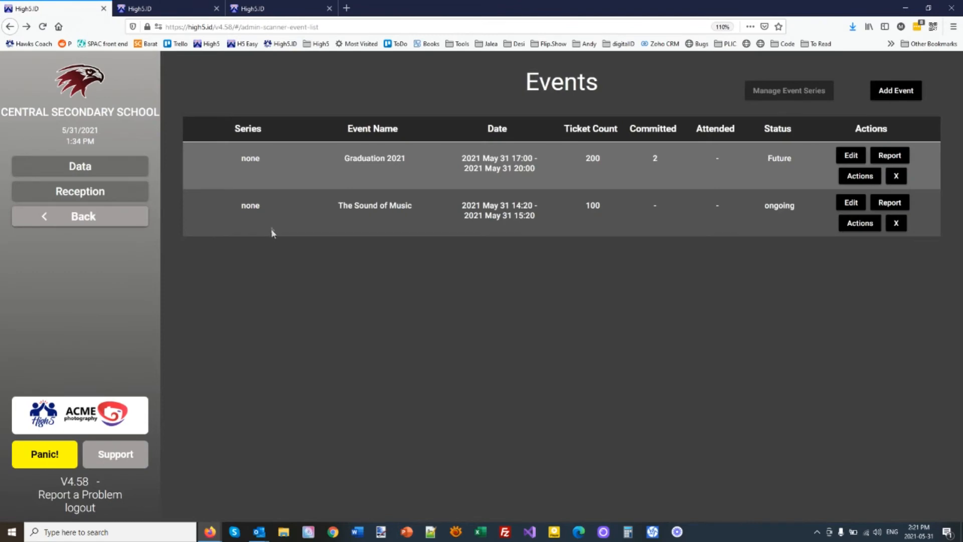
Step: Set The Sound of Music's invitees to All Known Individuals (209) and save
left_click(847, 205)
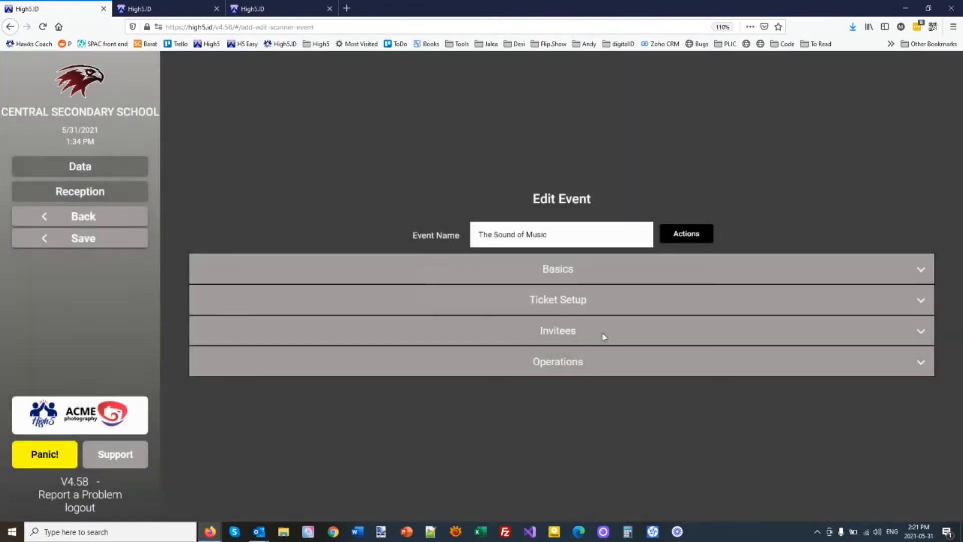
left_click(605, 330)
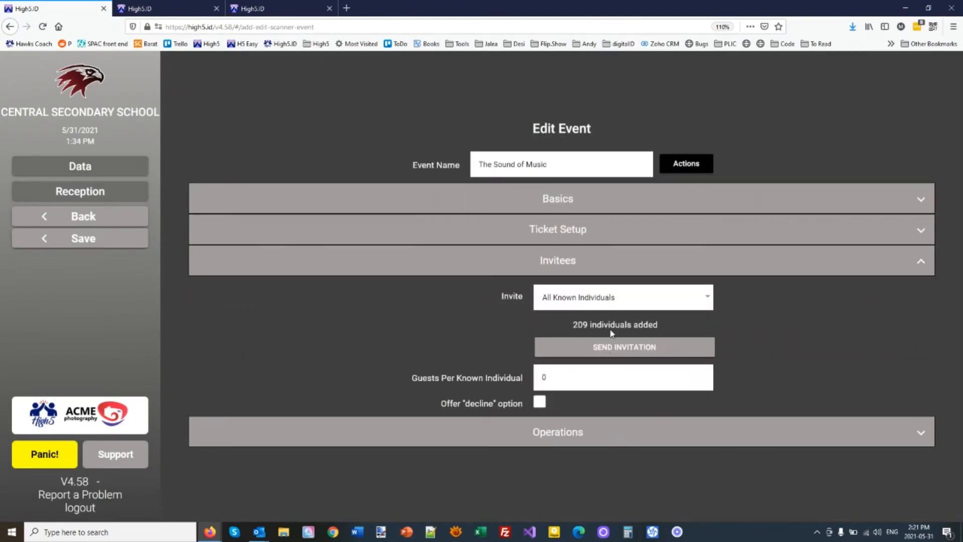
left_click(575, 297)
left_click(571, 322)
left_click(54, 239)
left_click(154, 4)
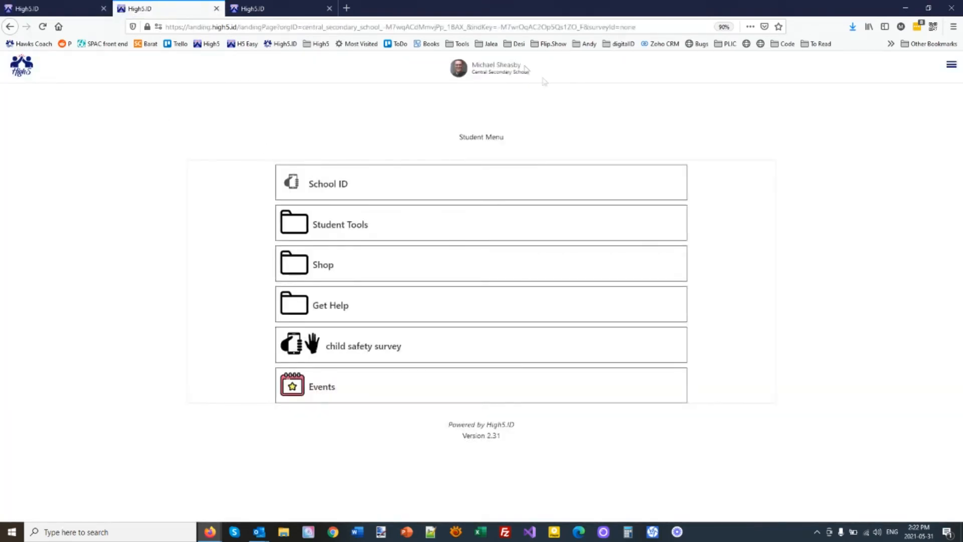
Step: Check the student's Events page for the Sound of Music ticket, then reopen the event for editing
left_click(321, 389)
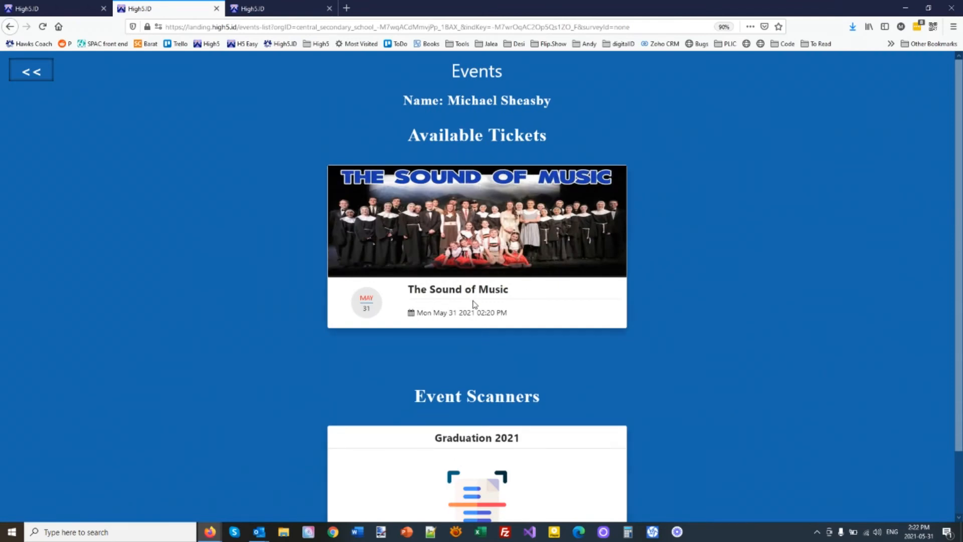
scroll(473, 303, "down", 3)
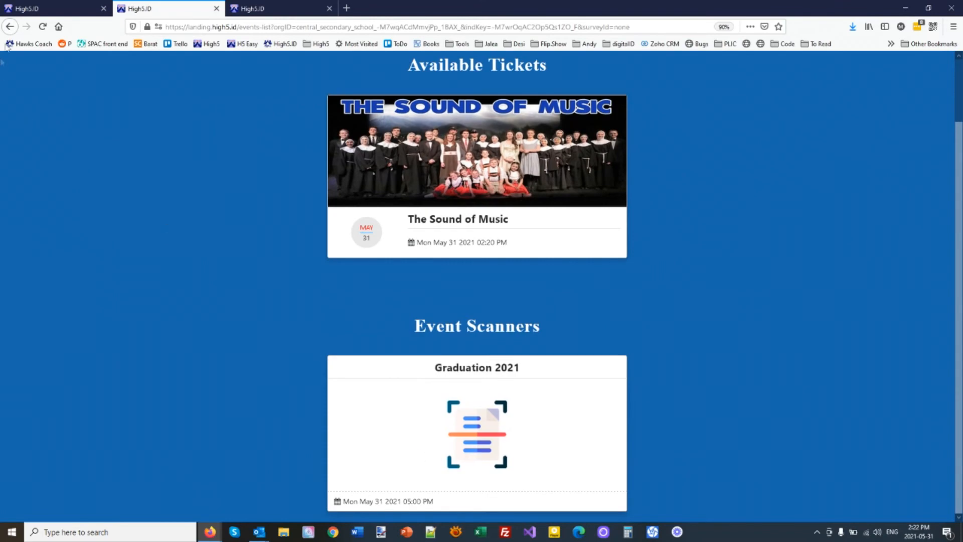
left_click(59, 6)
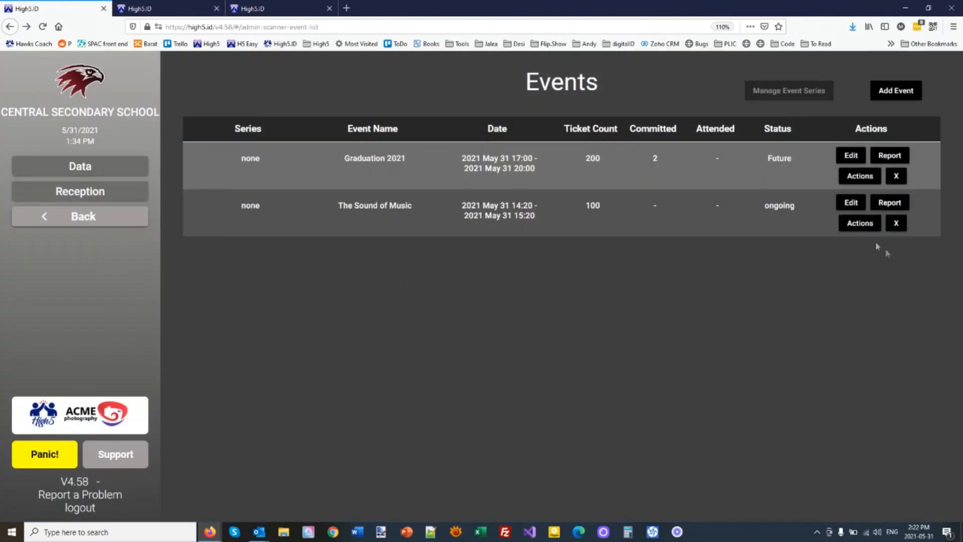
left_click(851, 203)
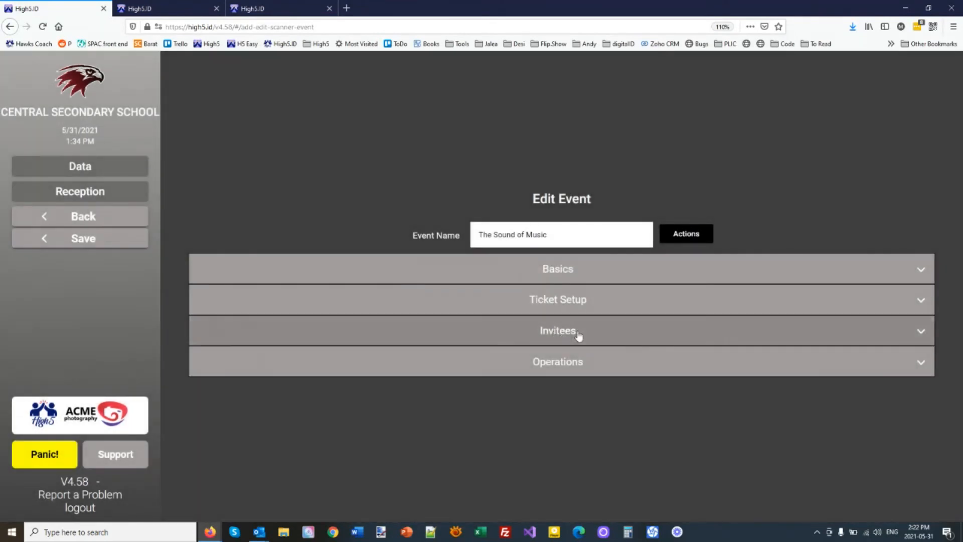
Step: Search for the student by name and add them as Operations scanner staff, then save
left_click(577, 335)
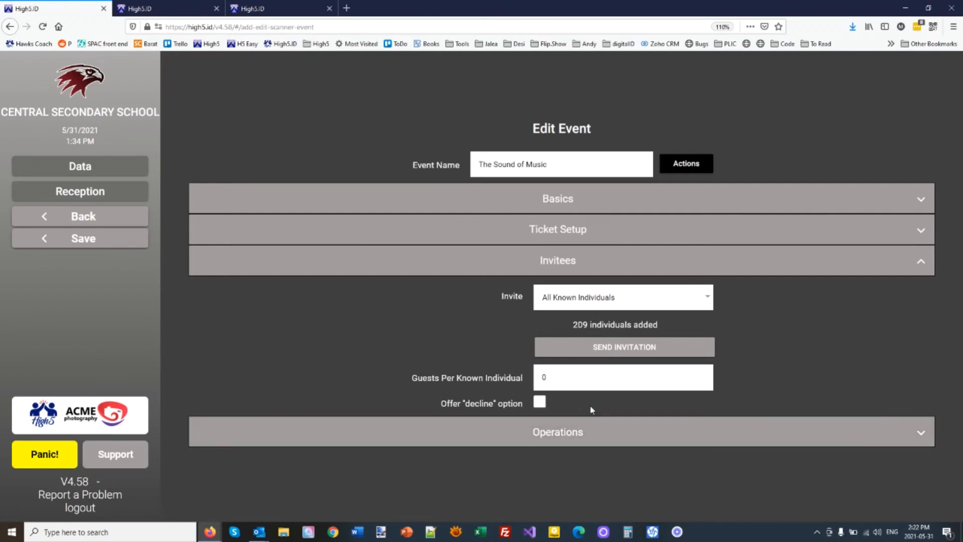
left_click(586, 438)
type("sheas")
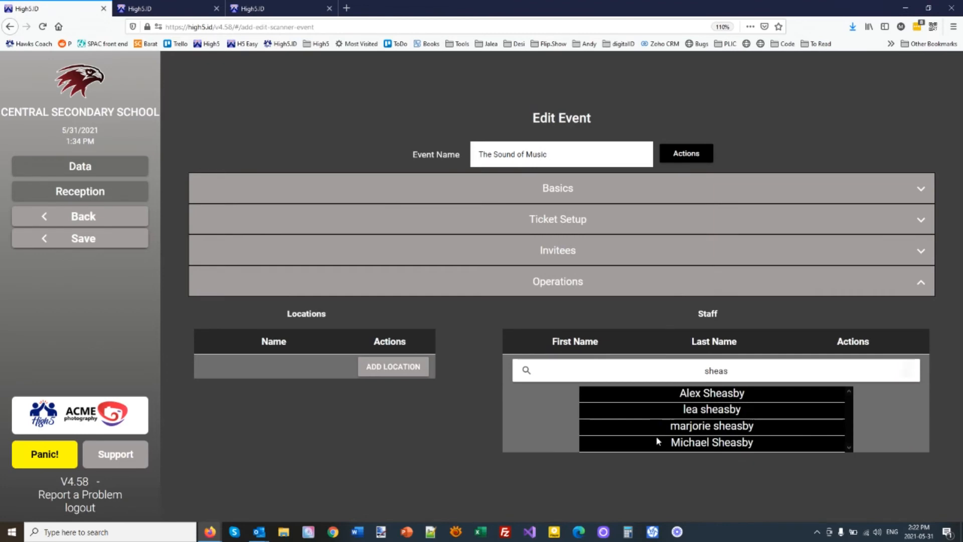
left_click(657, 443)
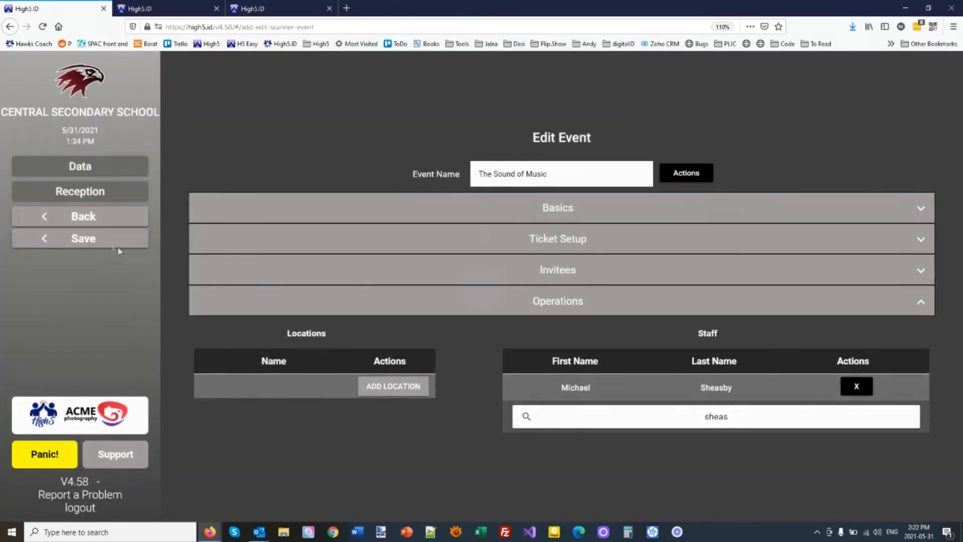
left_click(111, 242)
left_click(170, 9)
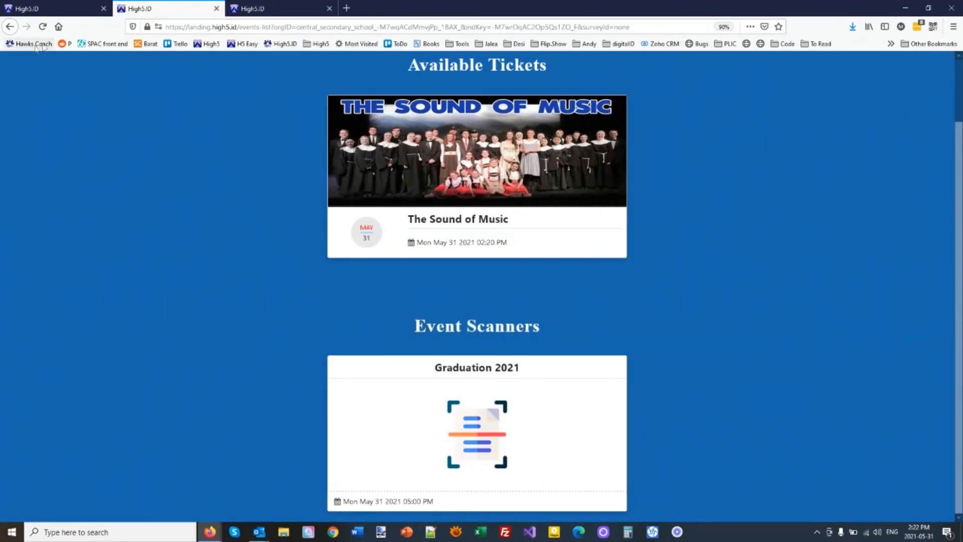
Step: Reopen the student's Events list to confirm The Sound of Music under Event Scanners
left_click(10, 27)
left_click(335, 392)
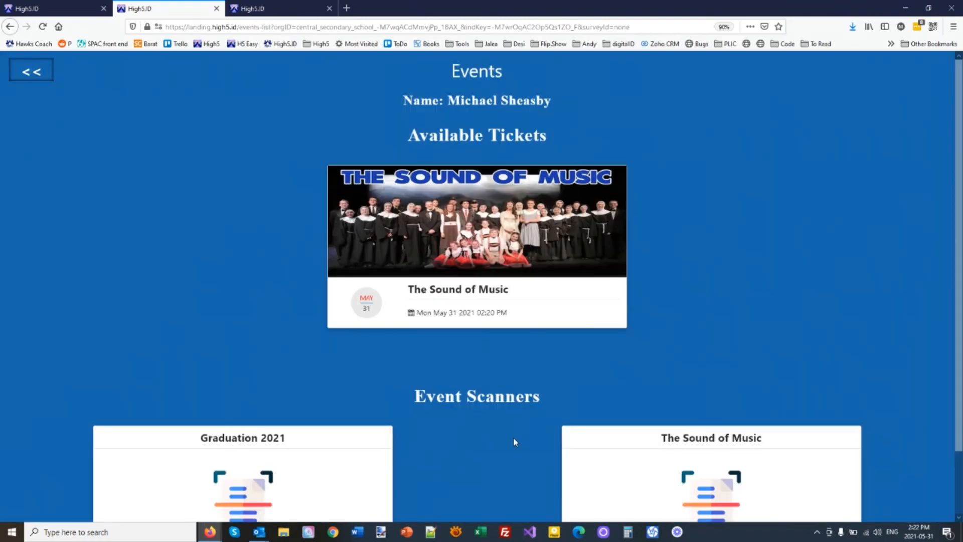
scroll(295, 409, "down", 2)
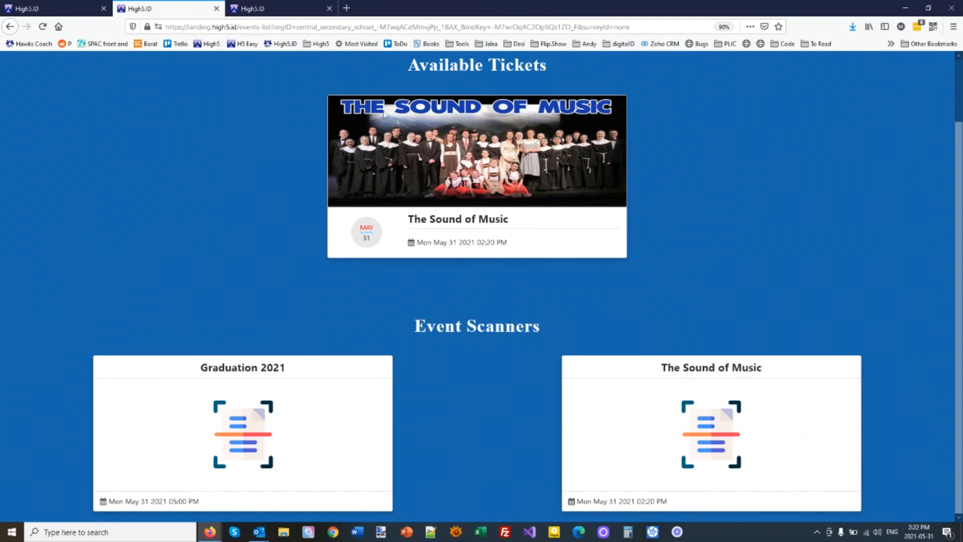
left_click(278, 6)
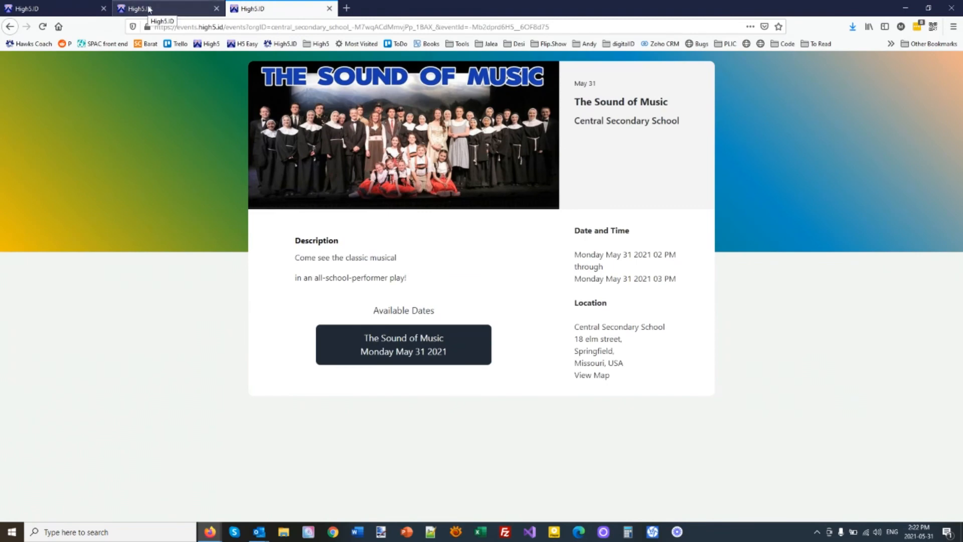
Step: Pick the May 31 showing and submit a guest's first name, last name, e-mail and mobile phone
left_click(409, 348)
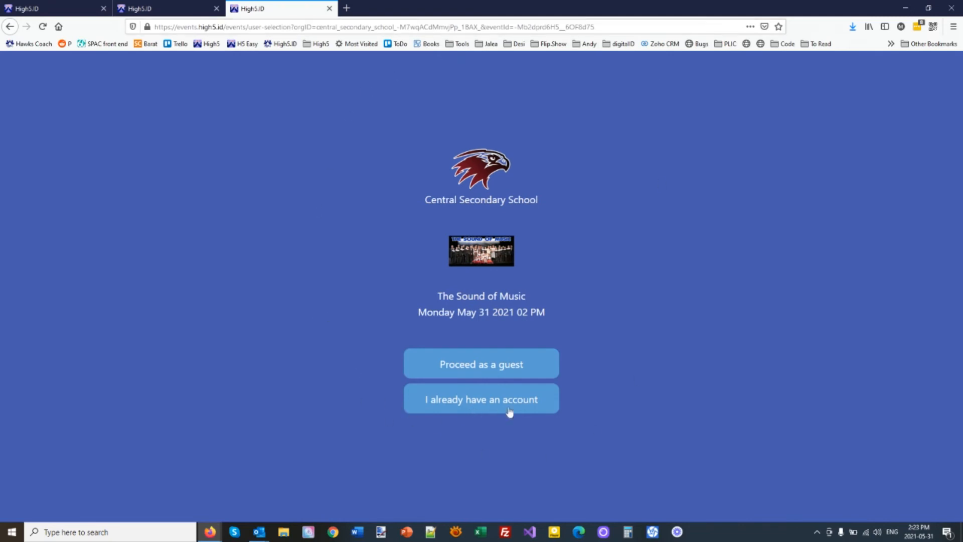
left_click(455, 369)
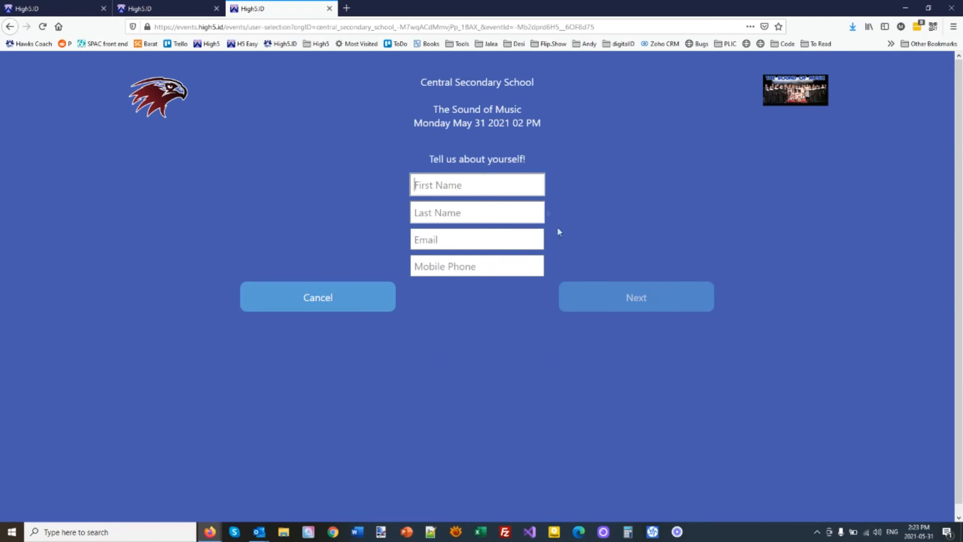
key("Tab")
key("Tab")
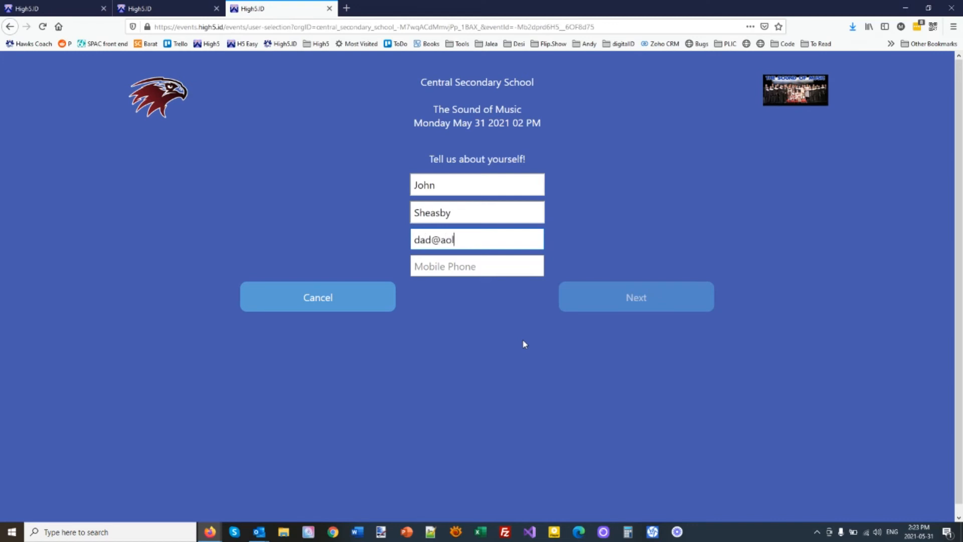
key("Tab")
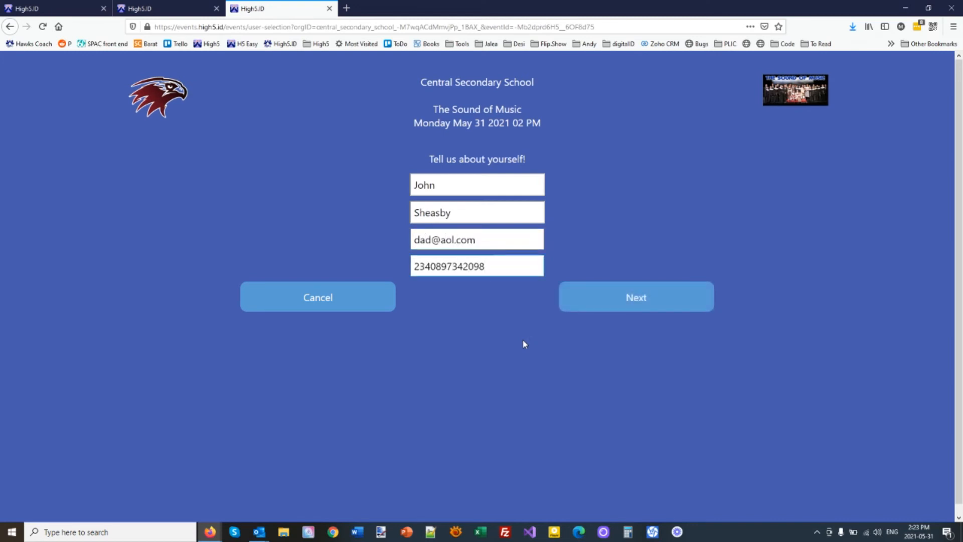
left_click(658, 300)
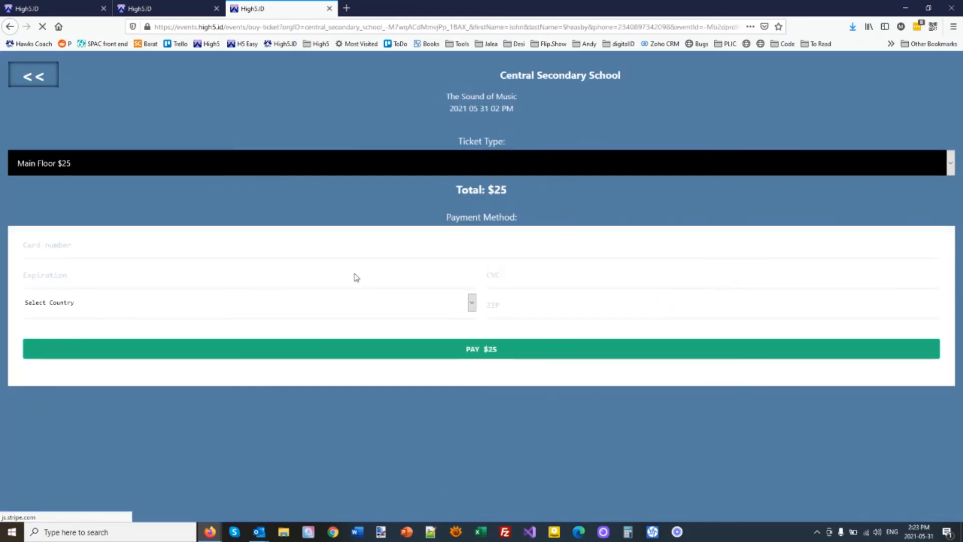
Step: Choose the Main Floor $25 ticket and enter the test card number, expiry and CVC
left_click(65, 162)
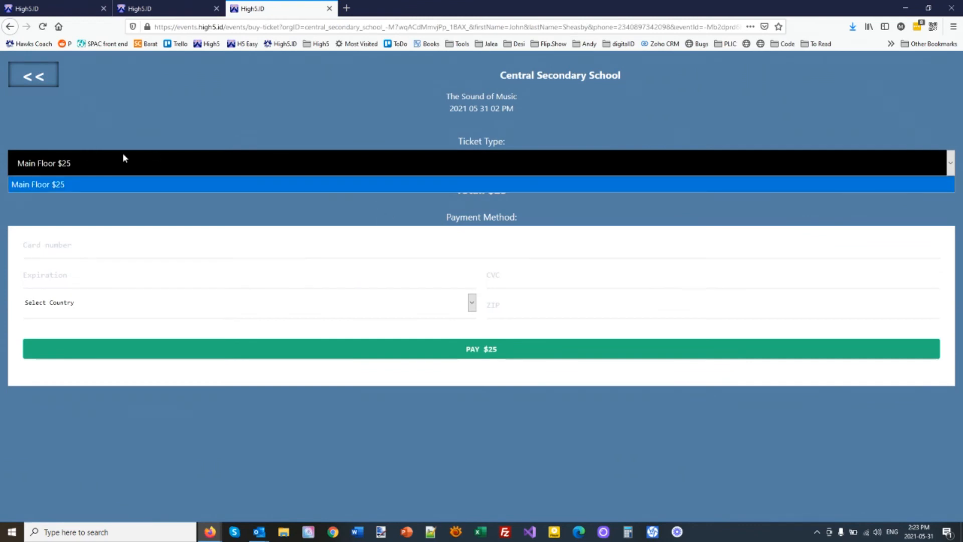
left_click(340, 186)
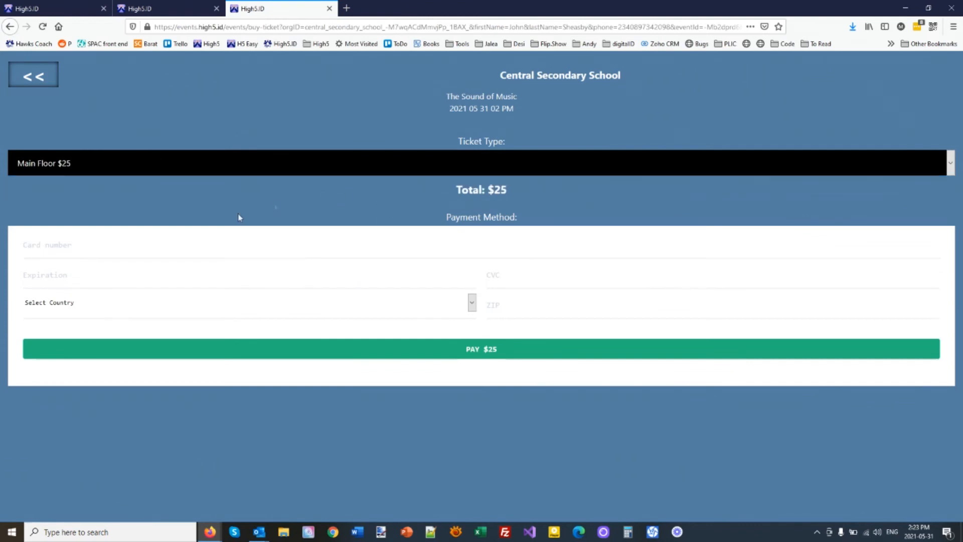
left_click(108, 249)
type("4242")
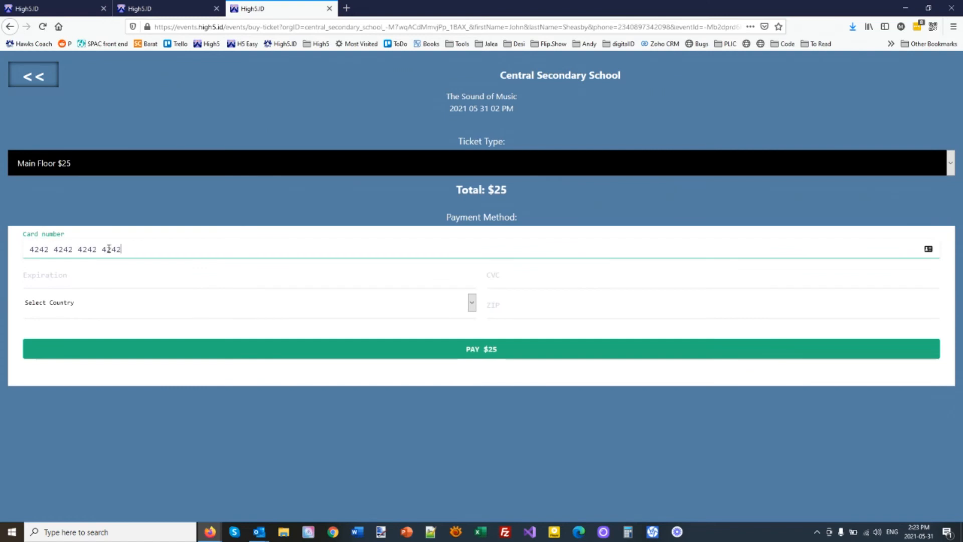
type("4242424242420424")
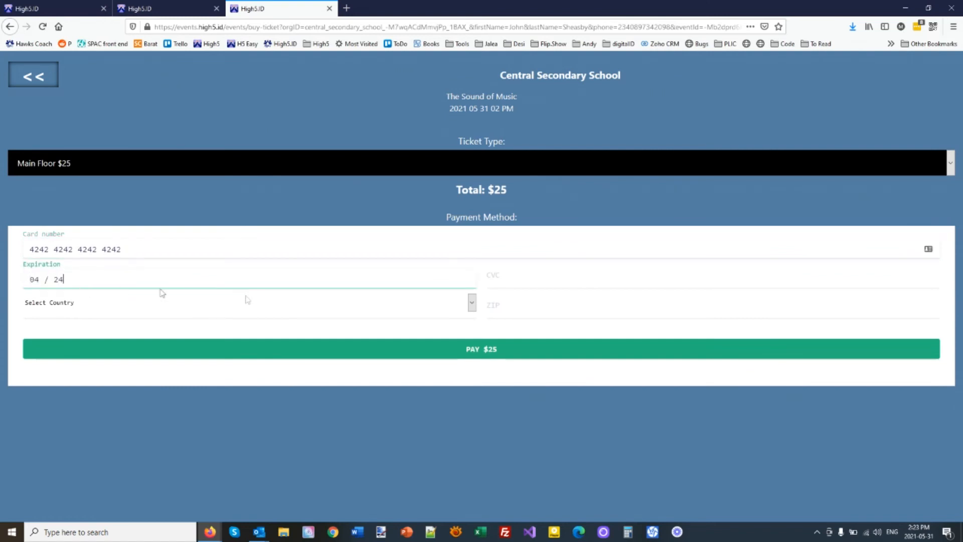
left_click(545, 275)
type("424")
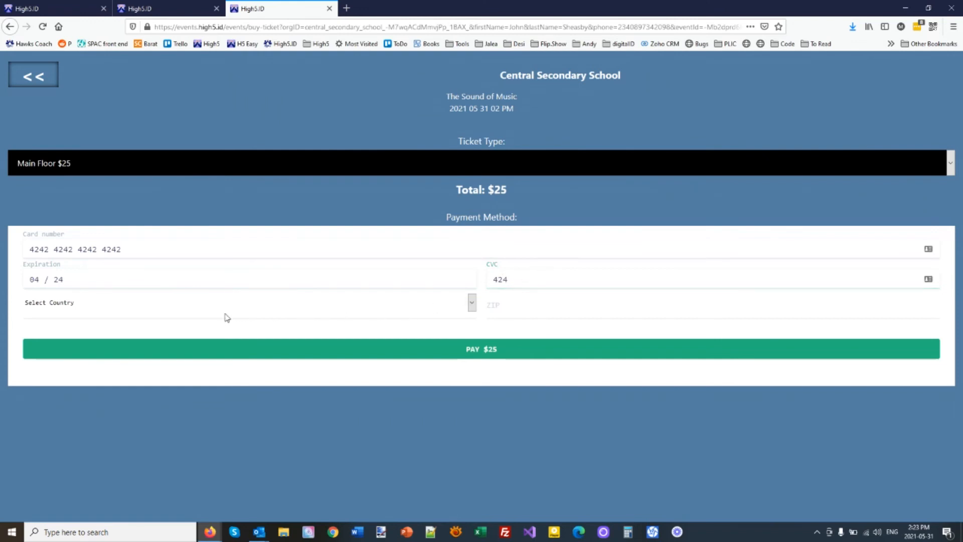
Step: Set the billing country to Canada, enter a postal code, attempt the $25 payment and dismiss the decline
left_click(57, 306)
scroll(73, 103, "down", 8)
scroll(109, 212, "down", 4)
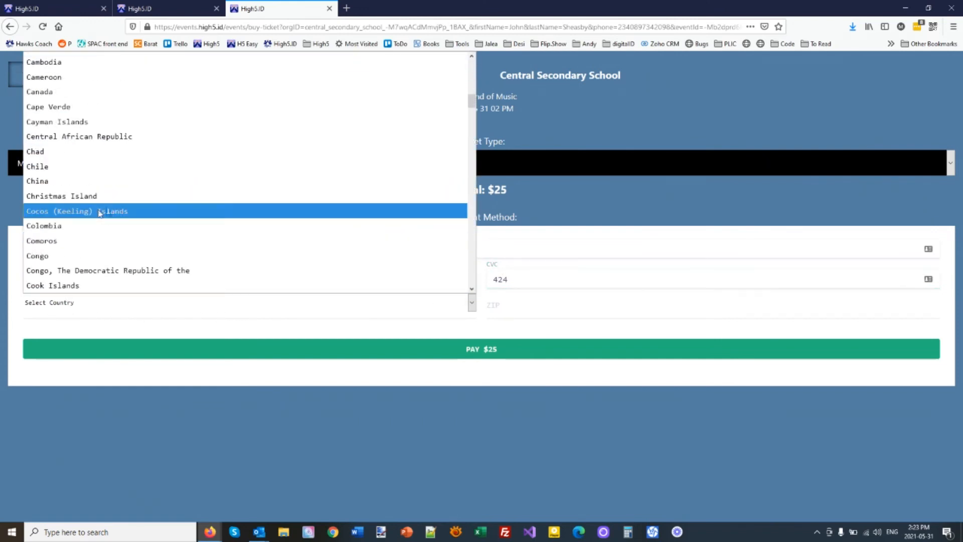
left_click(91, 95)
left_click(536, 308)
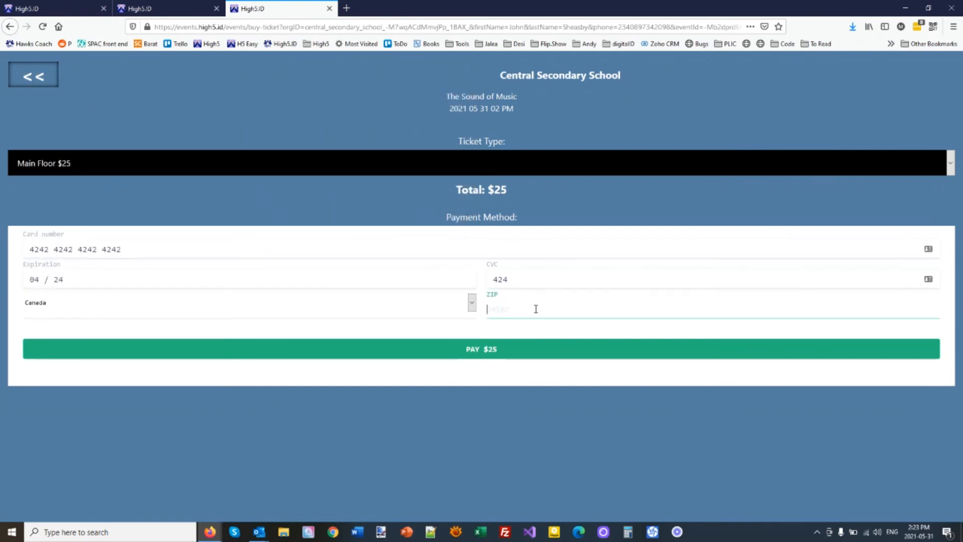
type("90210-")
left_click(496, 347)
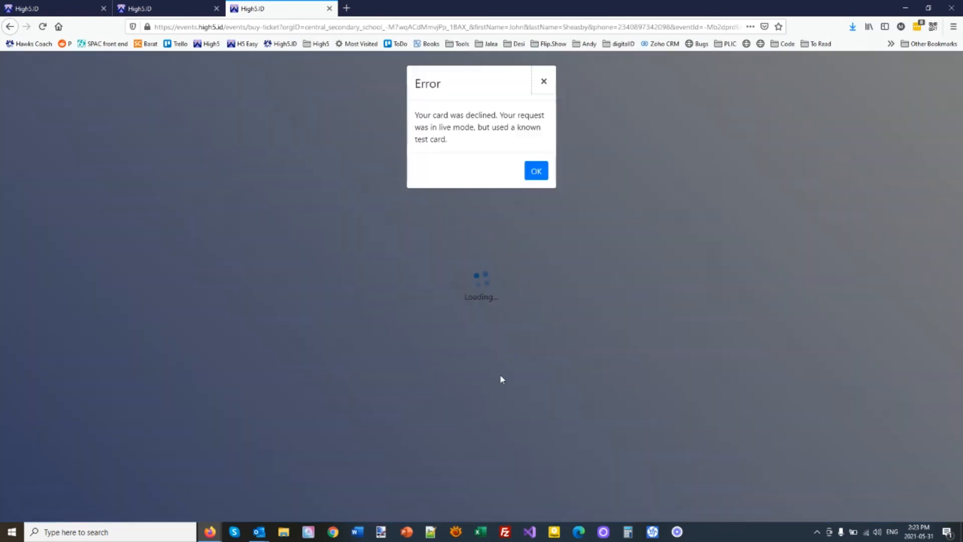
left_click(536, 171)
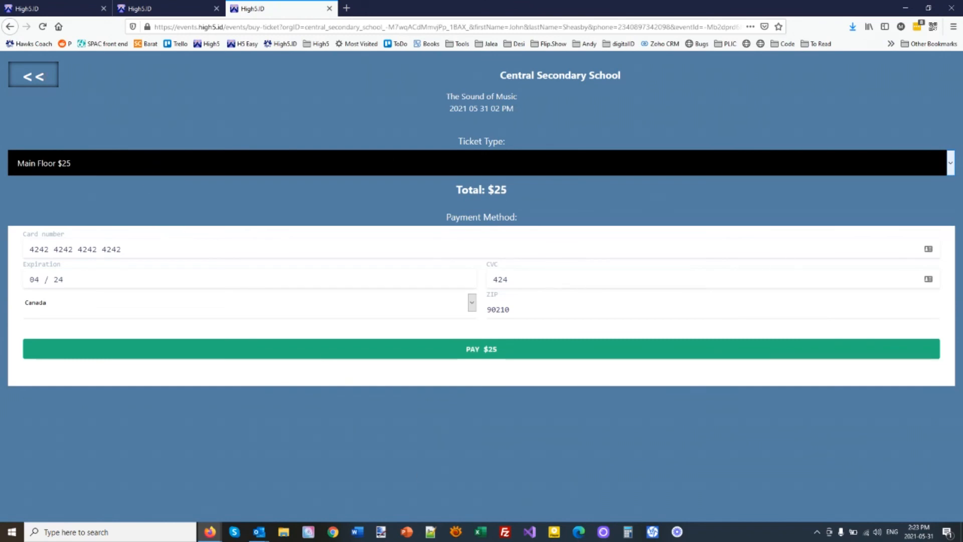
Step: Go back from the student's events page to the admin Events list with Graduation 2021 and The Sound of Music
left_click(173, 9)
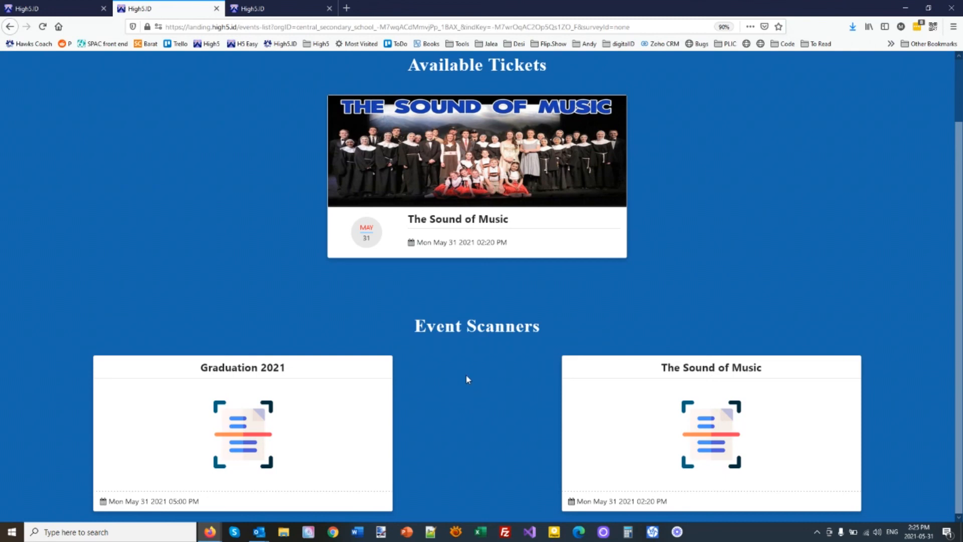
key("ctrl+shift+Tab")
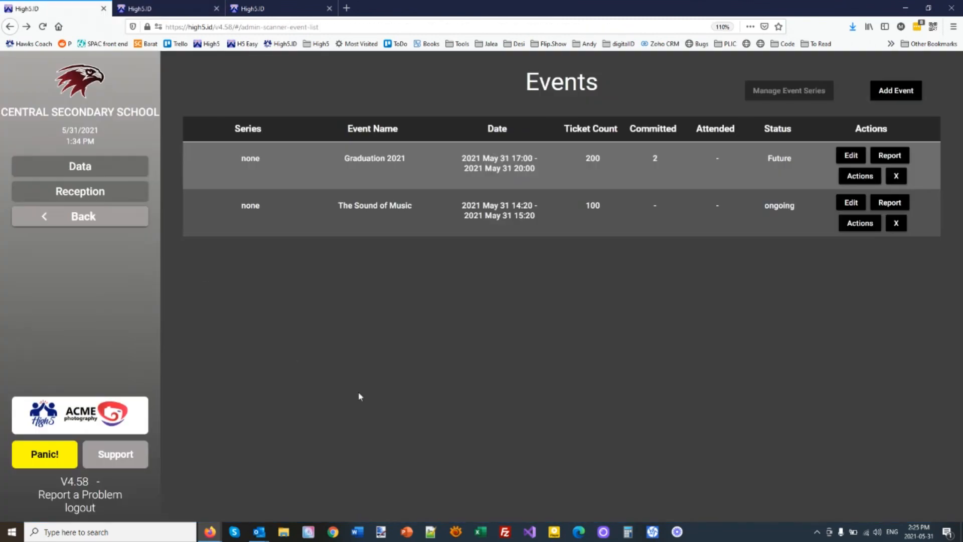